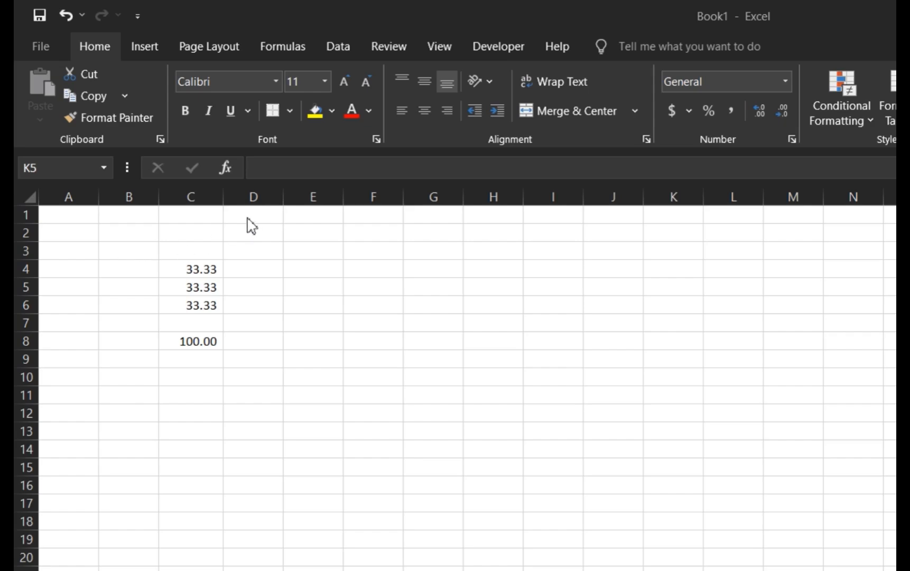
Examine the underlying contents of cells C4 to C8 and compare them with the two-decimal values displayed.
click(208, 194)
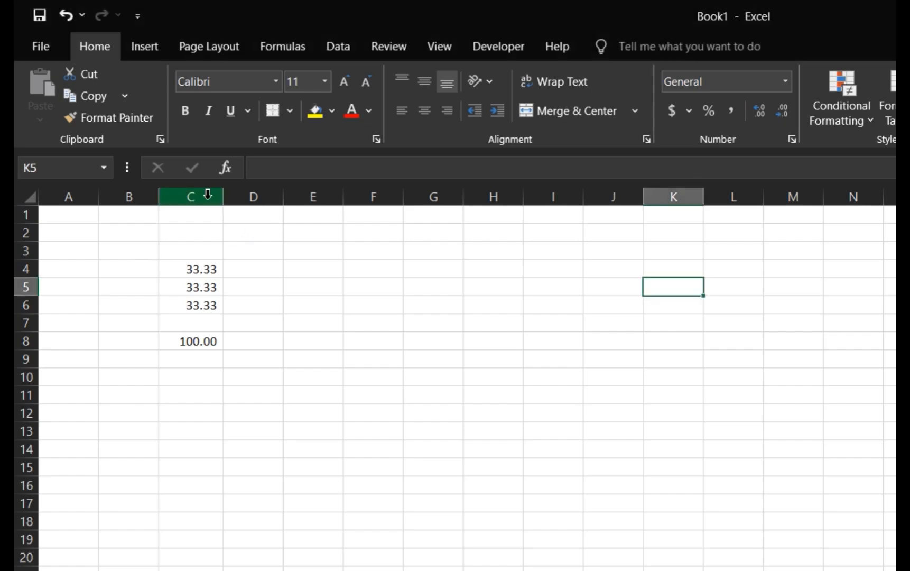
click(207, 194)
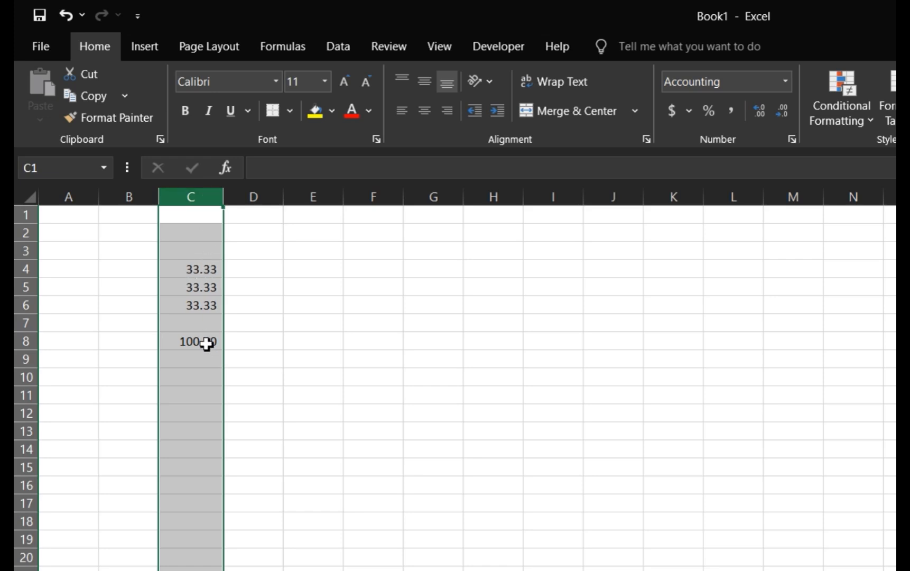
click(197, 271)
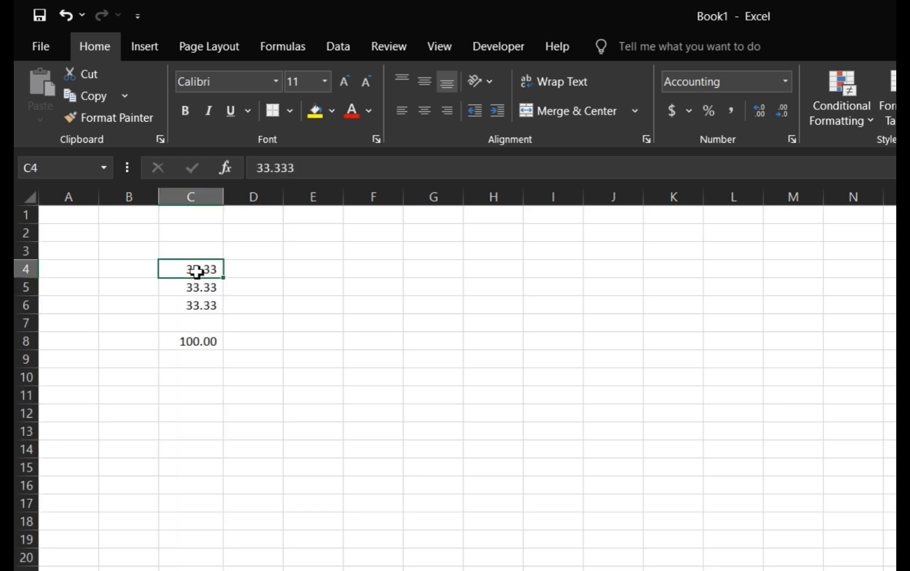
key(Down)
key(Down)
key(Down)
key(Down)
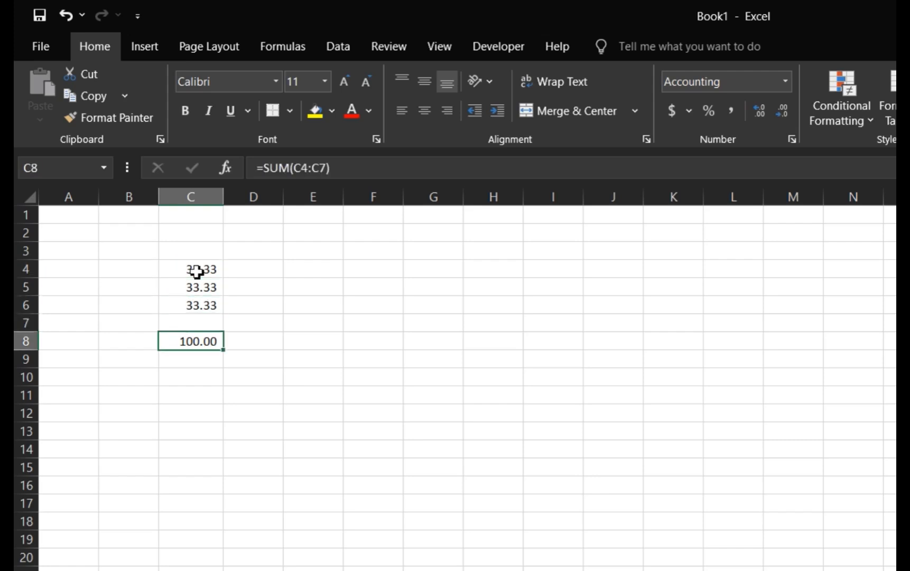
key(Up)
key(Up)
key(Up)
key(Up)
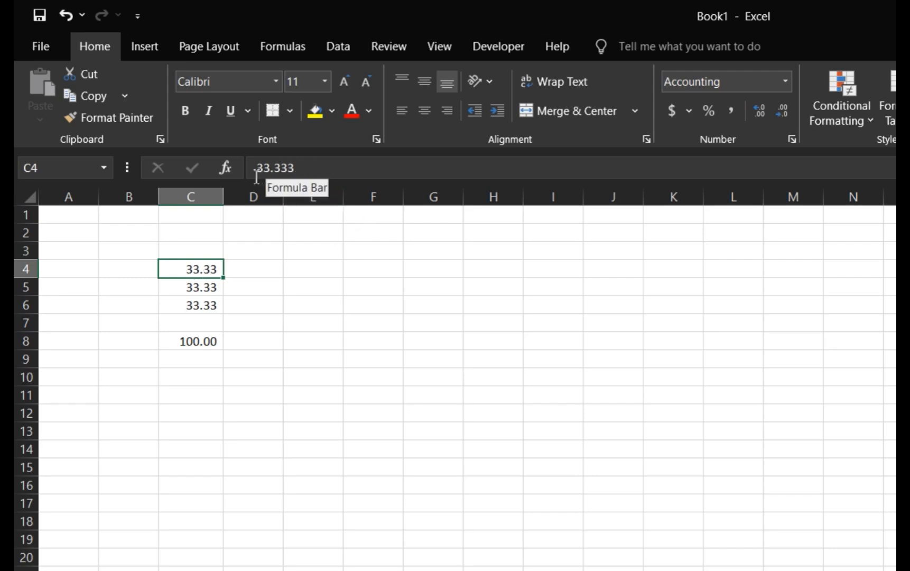
Go through the amounts in C4 to C6 and the SUM formula in C8 again to check their stored precision.
key(Down)
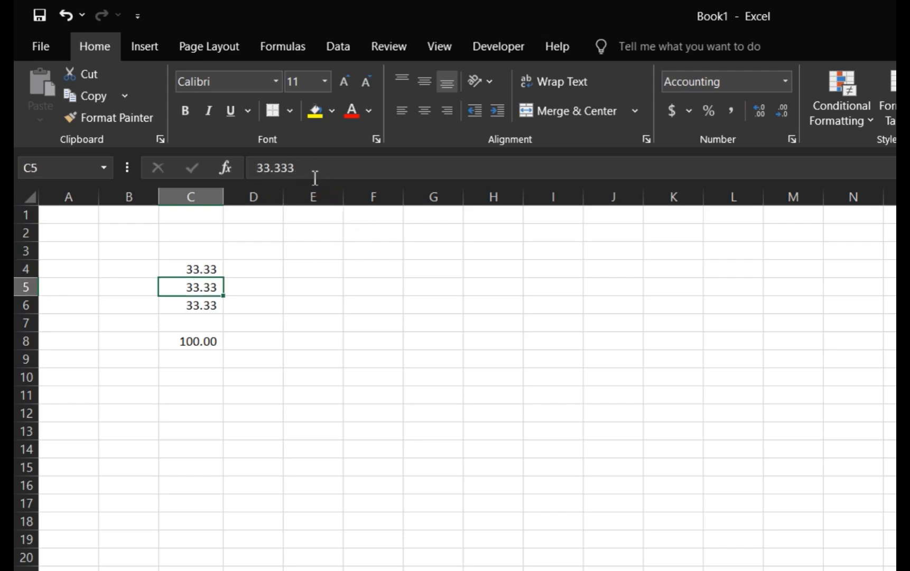
key(Down)
key(Down)
key(Down)
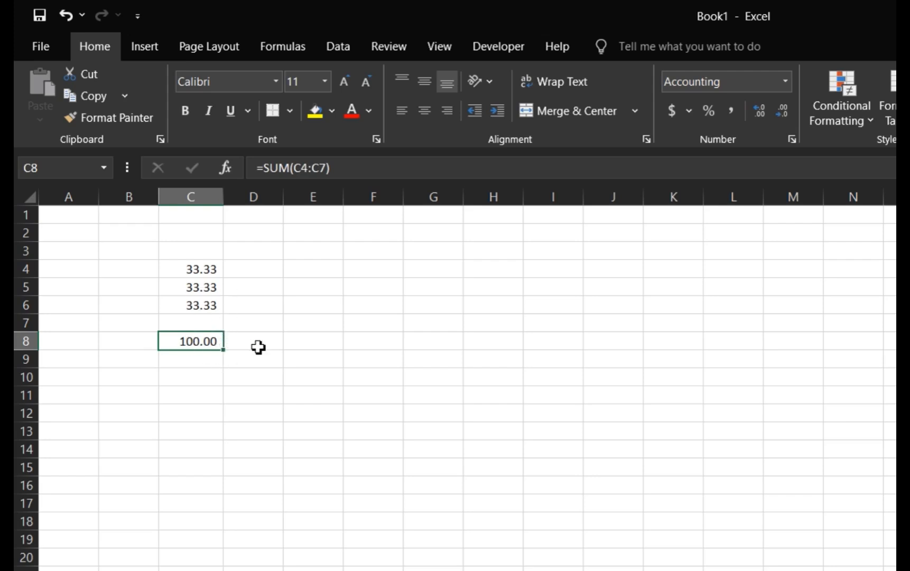
key(Up)
key(Up)
key(Up)
key(Up)
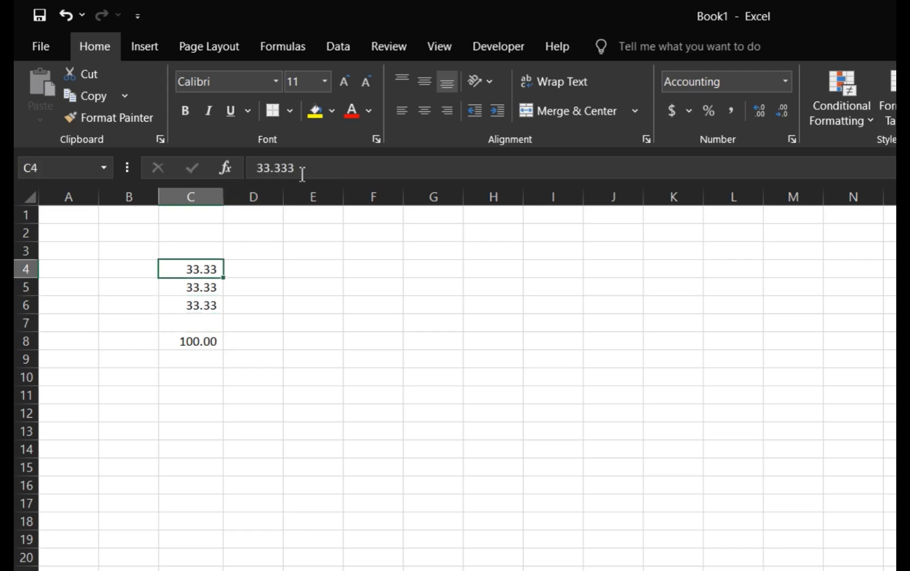
click(206, 288)
key(Down)
key(Down)
key(Down)
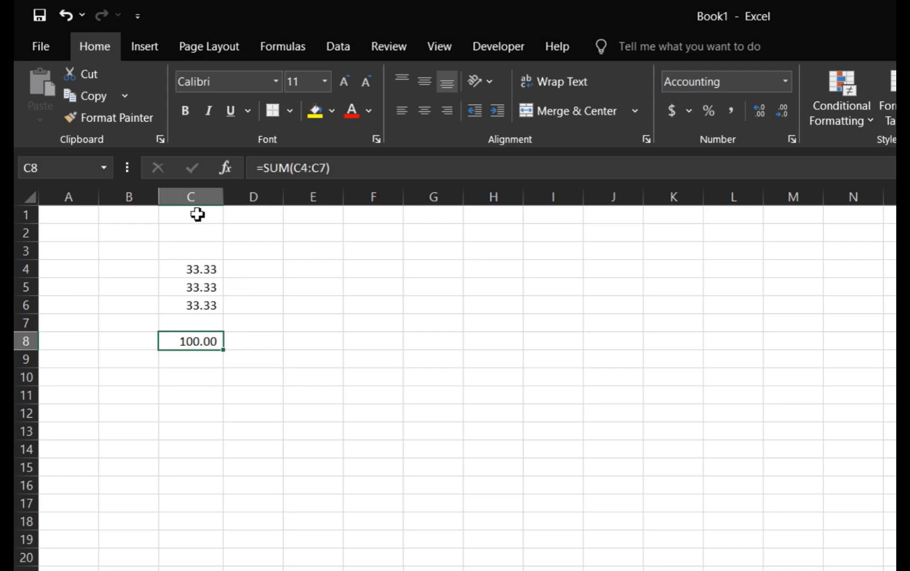
Increase the displayed decimals of the whole column C to five places.
click(191, 197)
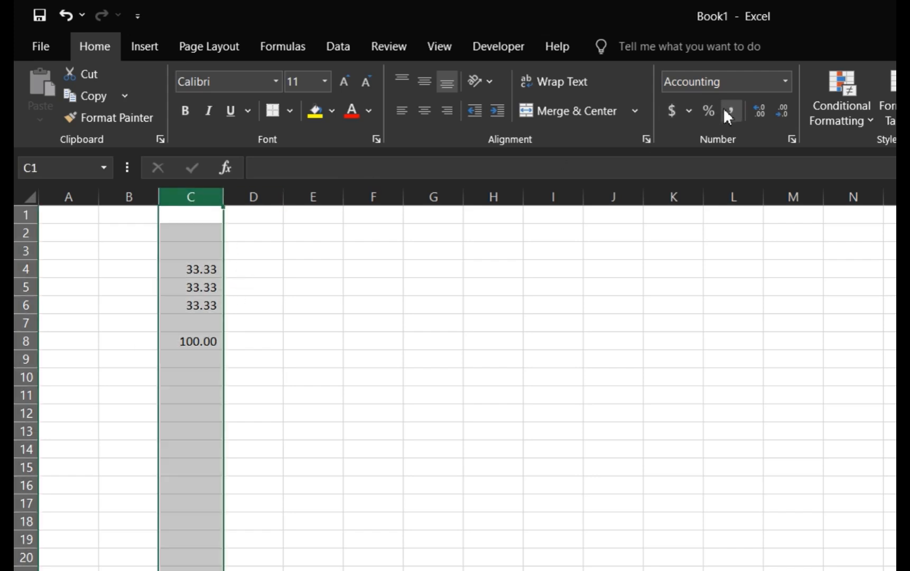
click(761, 111)
click(760, 111)
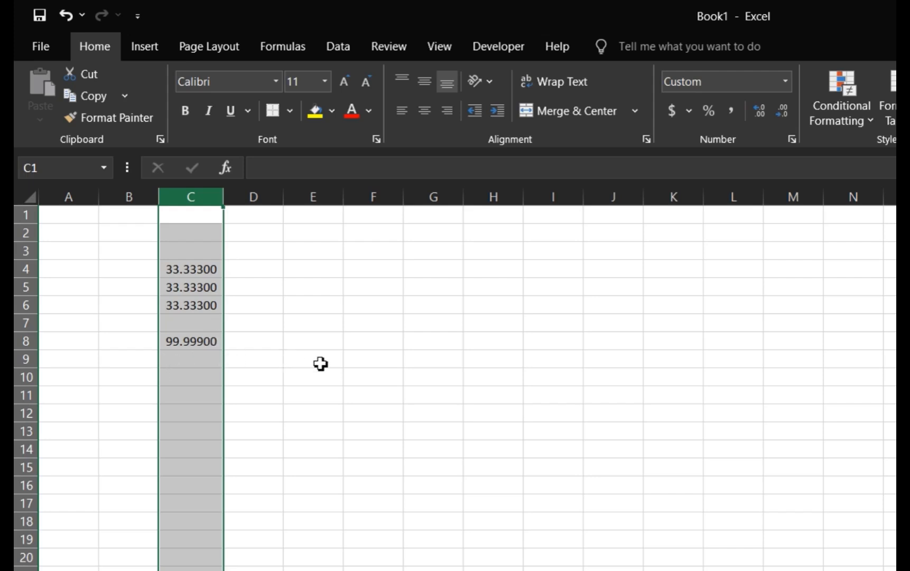
Reduce the displayed decimals of column C to two places.
click(786, 111)
click(786, 110)
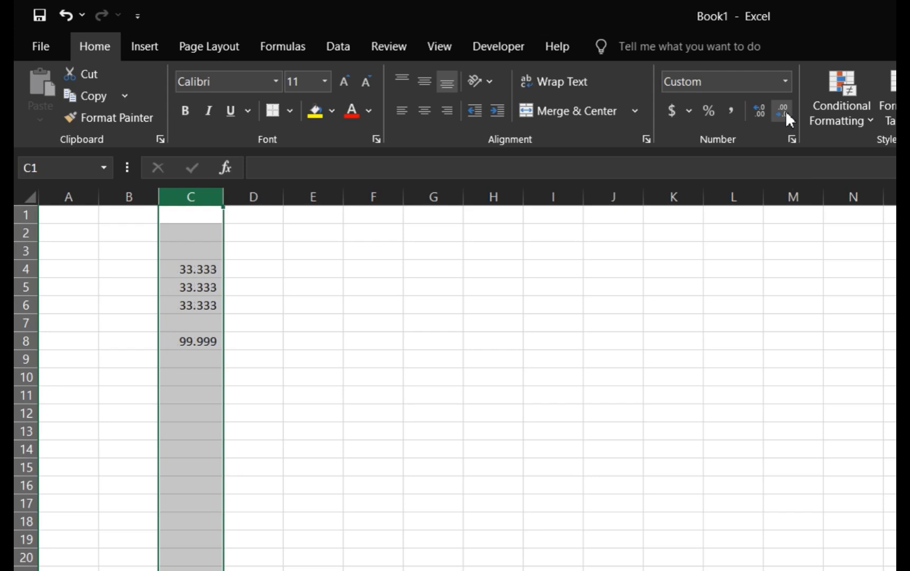
click(785, 111)
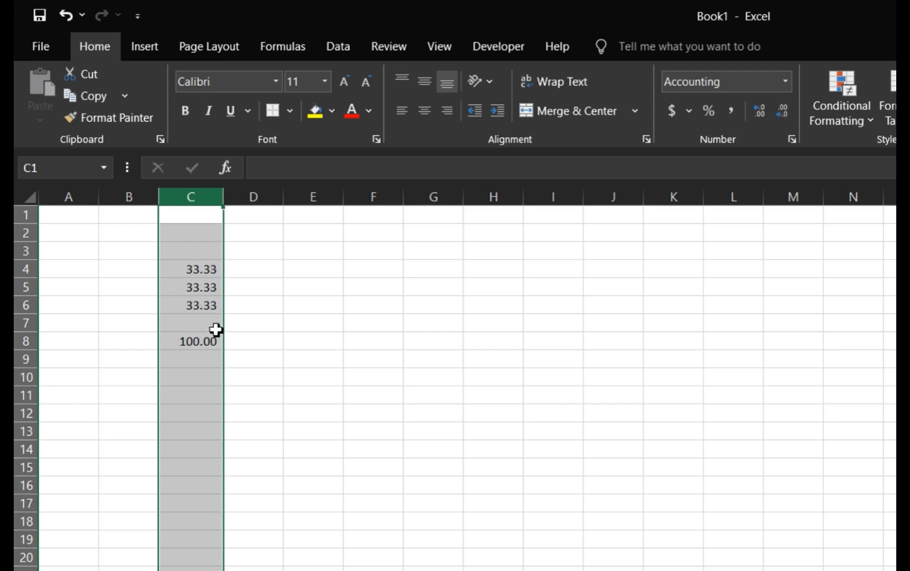
Paste the total from C8 into C10 as a value only and display it with four decimal places.
click(202, 340)
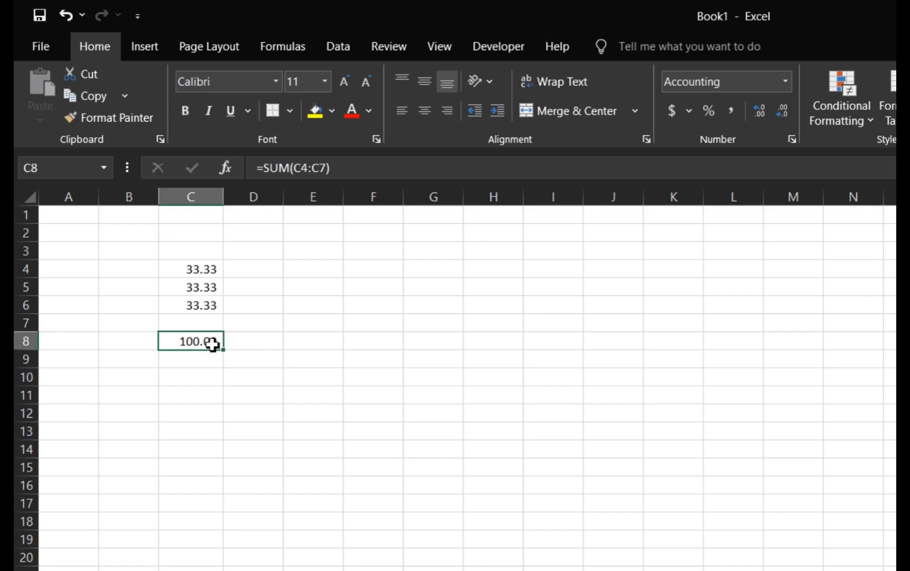
click(197, 380)
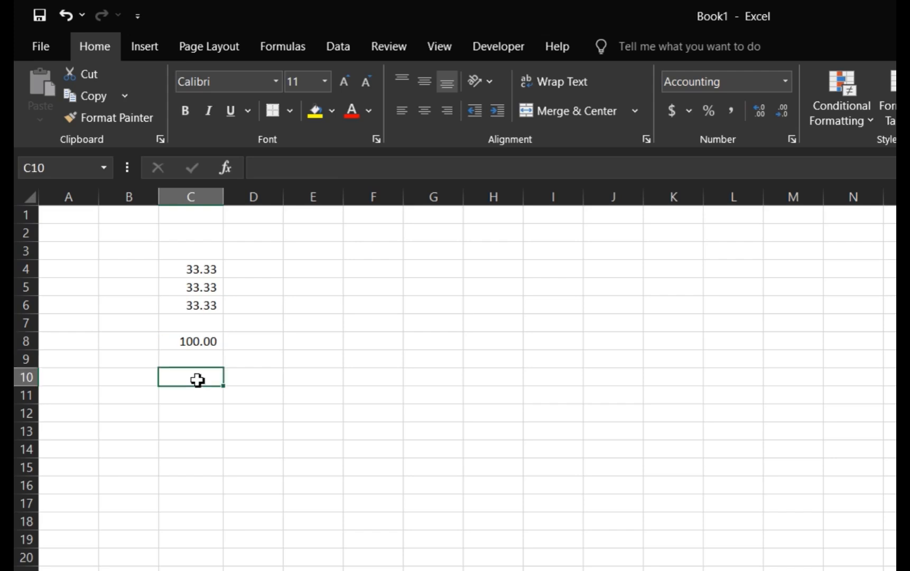
click(215, 342)
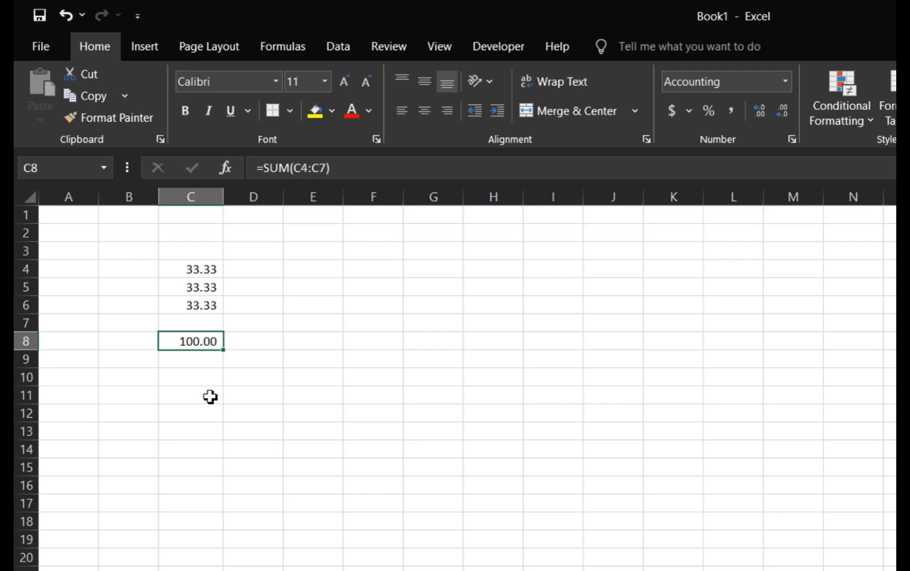
key(ctrl+c)
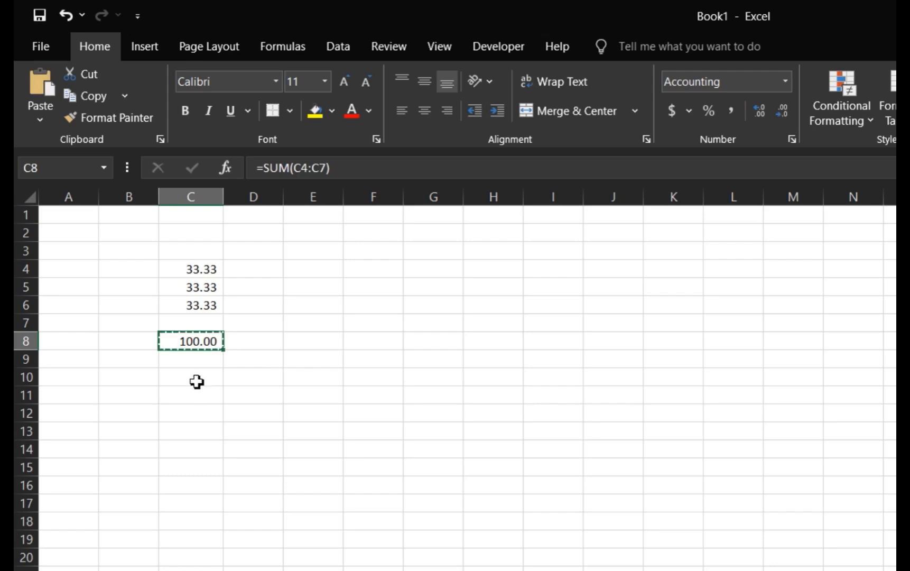
click(195, 379)
right_click(195, 380)
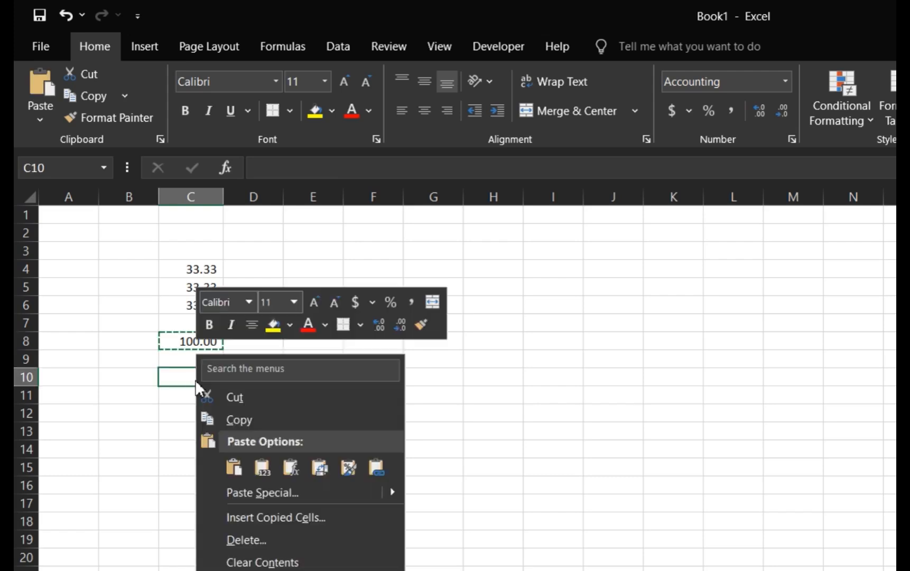
click(262, 467)
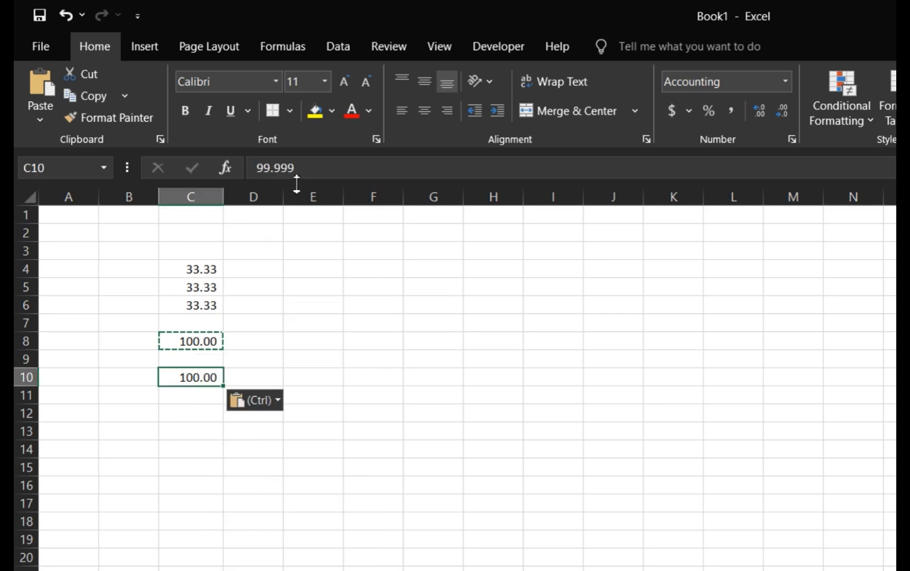
click(757, 111)
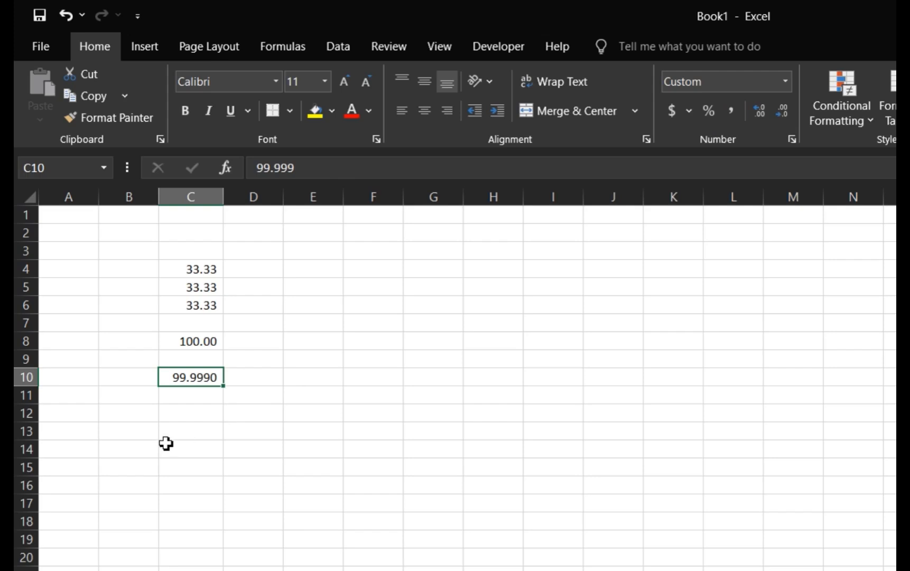
click(243, 274)
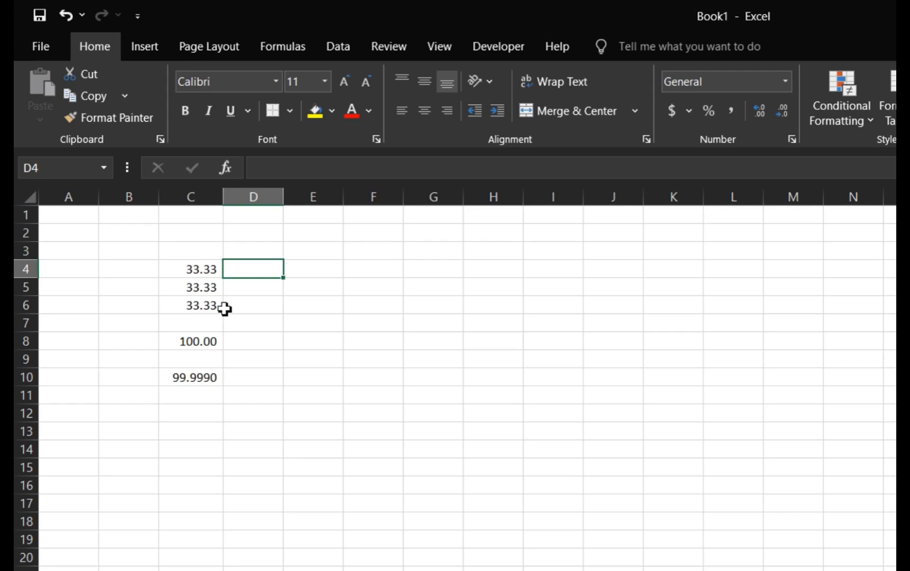
Apply the comma style with two decimal places to the whole column C.
click(192, 197)
click(734, 110)
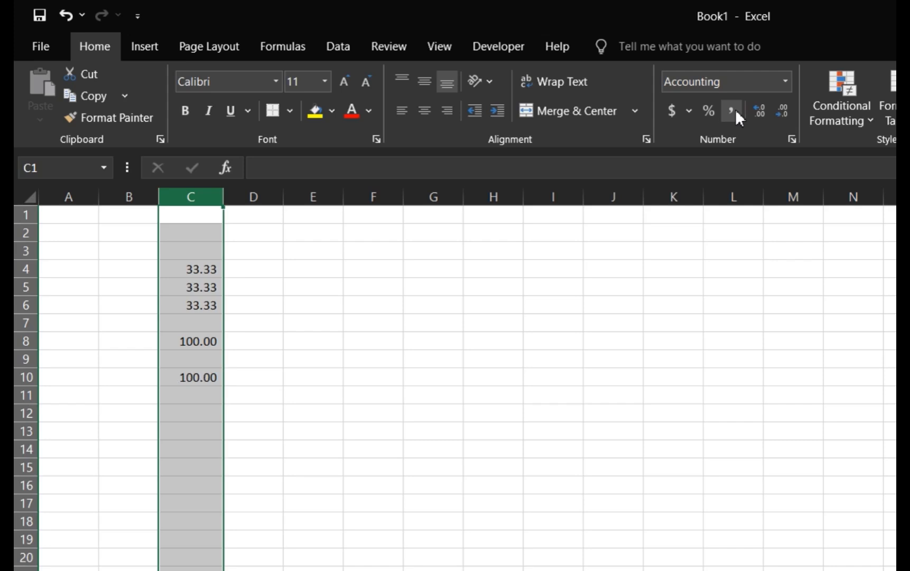
click(782, 109)
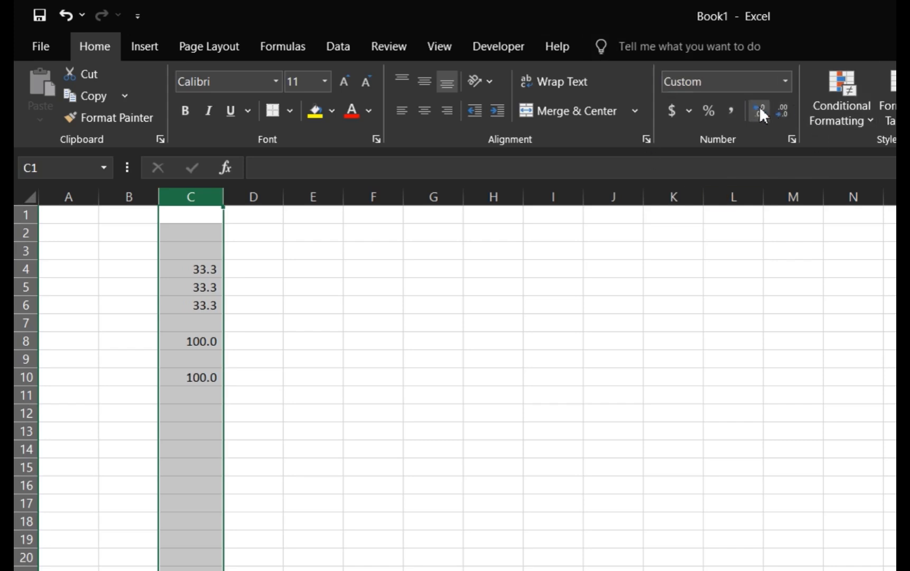
click(761, 112)
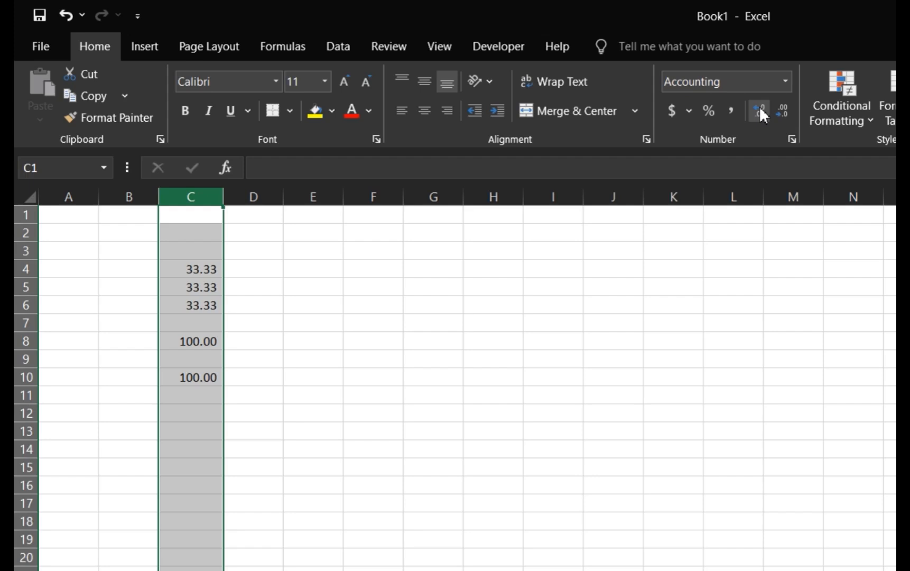
click(201, 270)
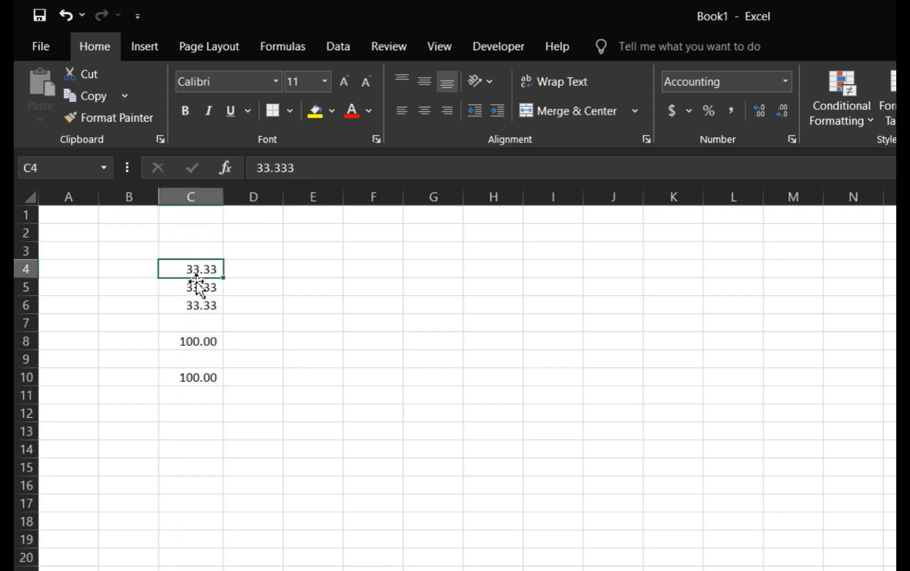
click(195, 289)
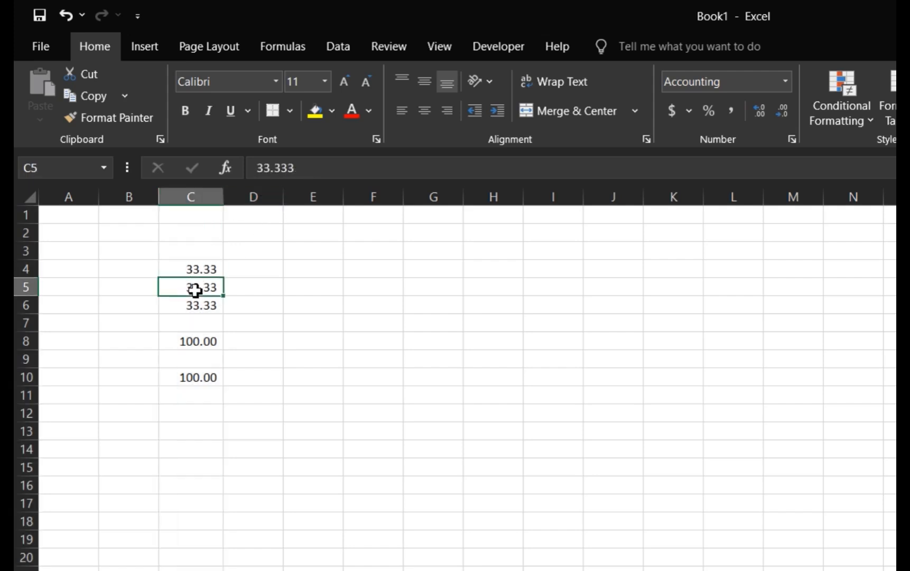
click(276, 272)
text(=round)
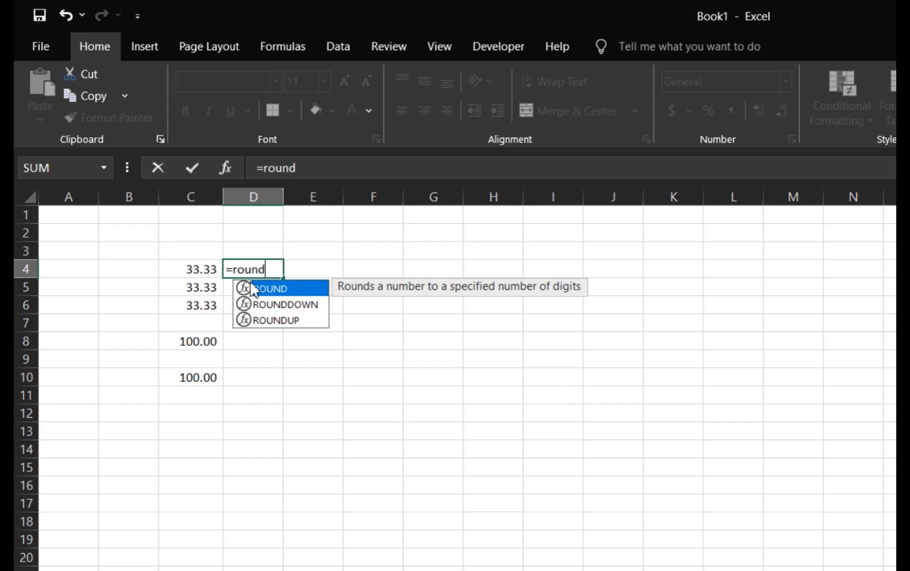
click(185, 270)
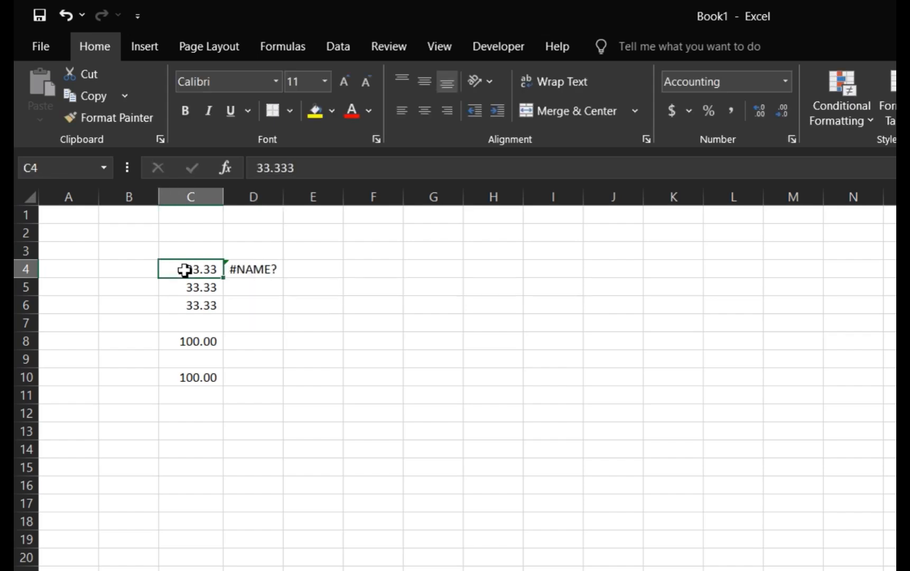
Enter the formula =ROUND(C4,0) in cell D4 to round the first amount to zero decimal places.
key(Right)
text(=roun)
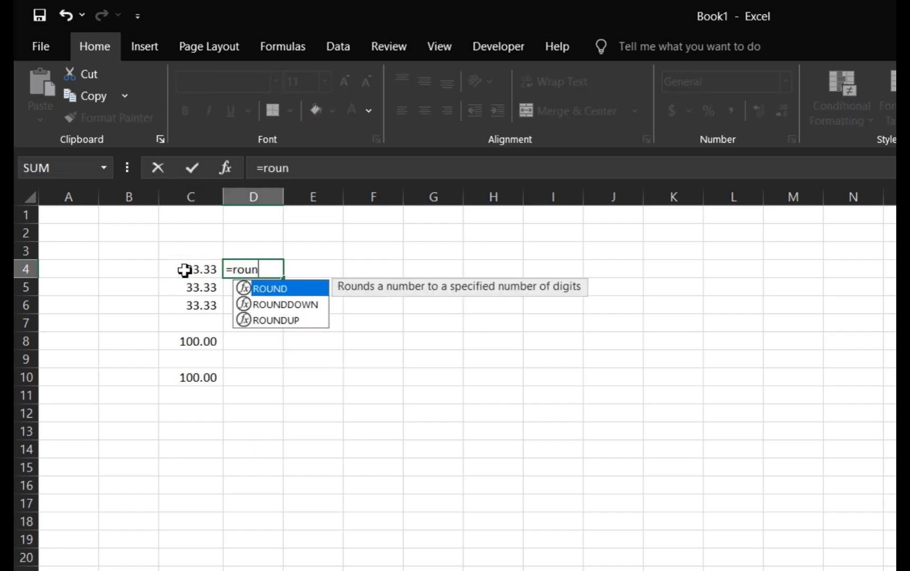
double_click(293, 289)
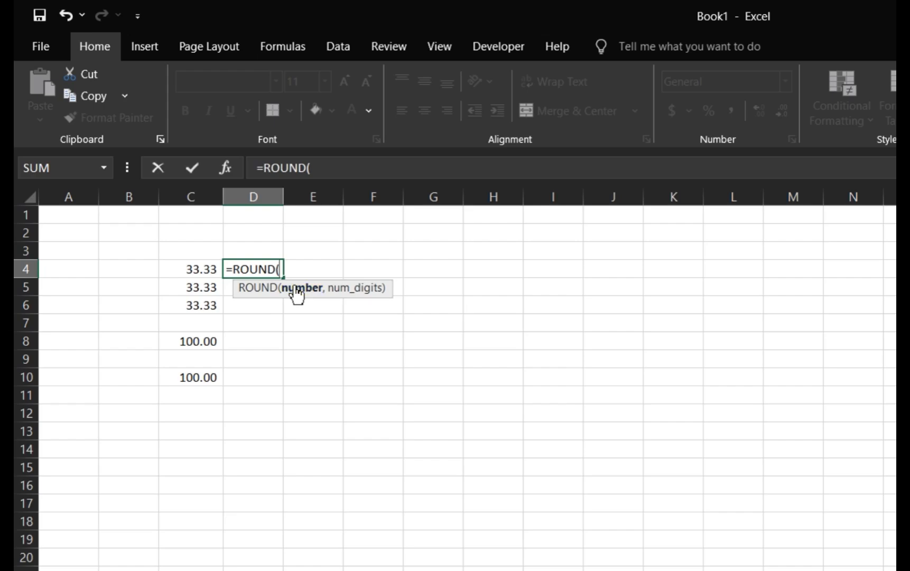
click(195, 267)
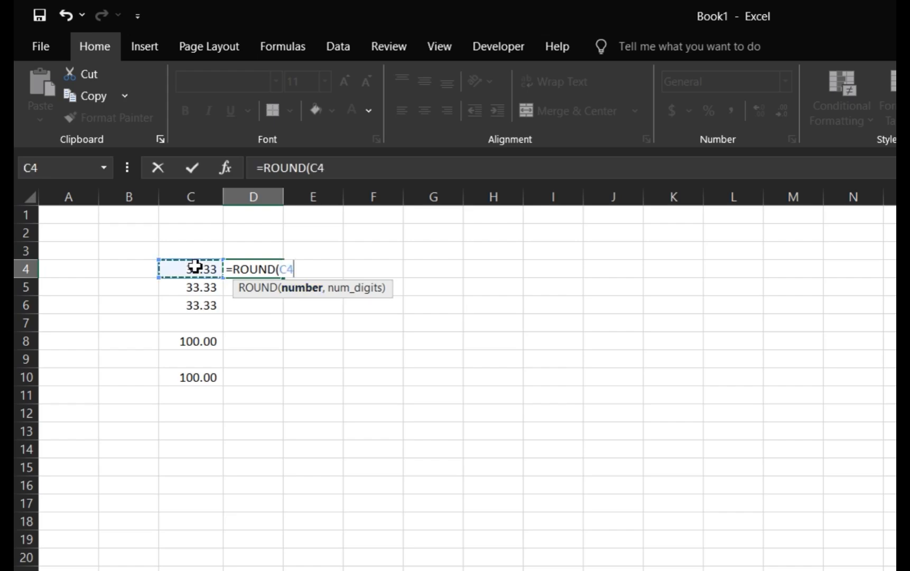
text(,)
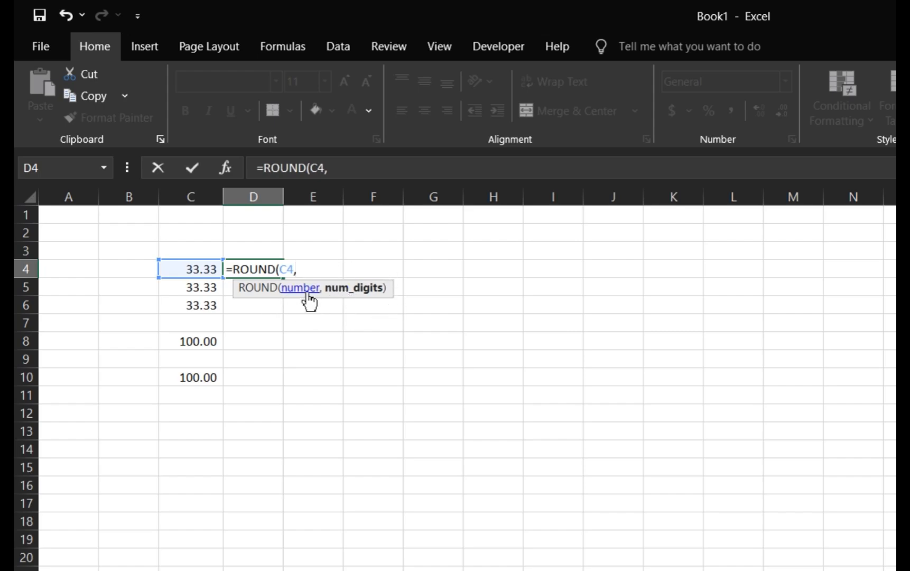
text(0))
key(Return)
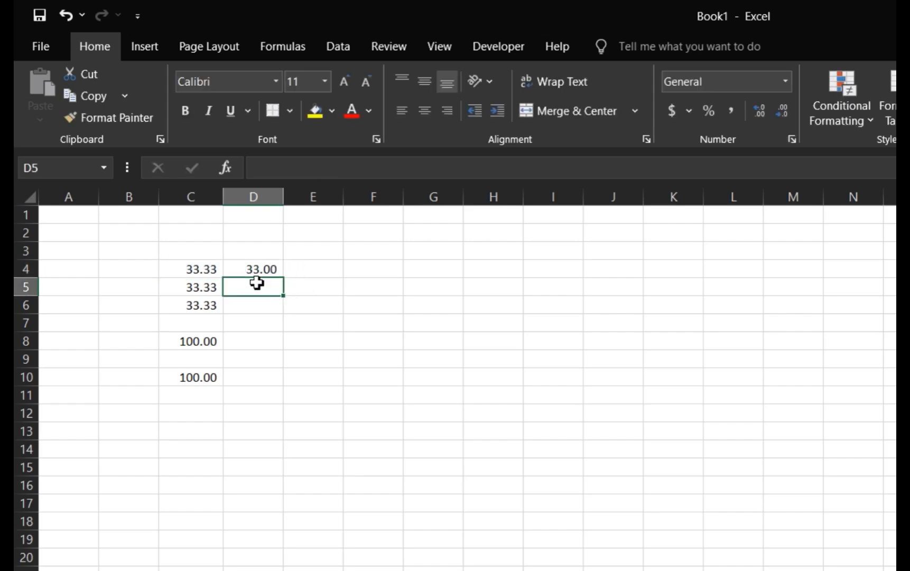
click(249, 268)
Enter the formula =ROUND(C4,1) in cell E4 to round the first amount to one decimal place.
click(320, 276)
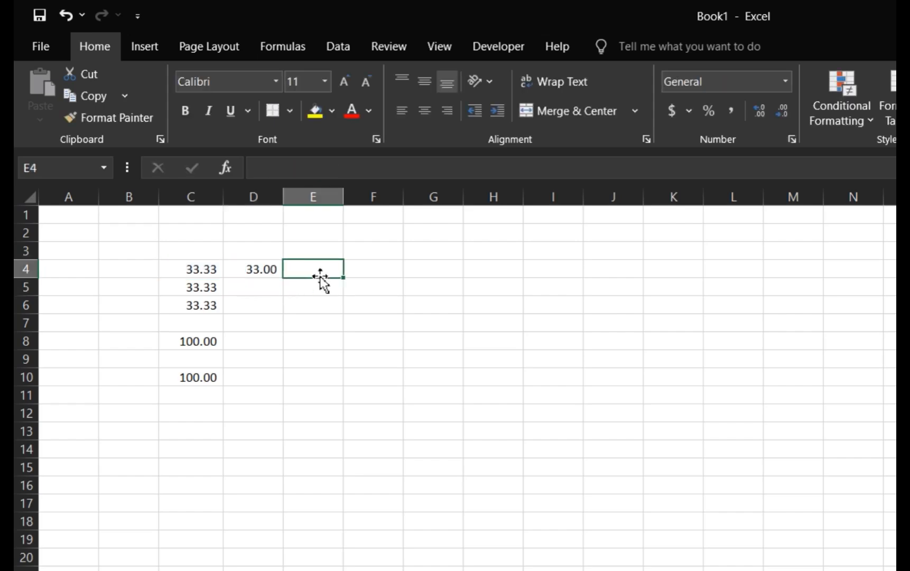
text(=)
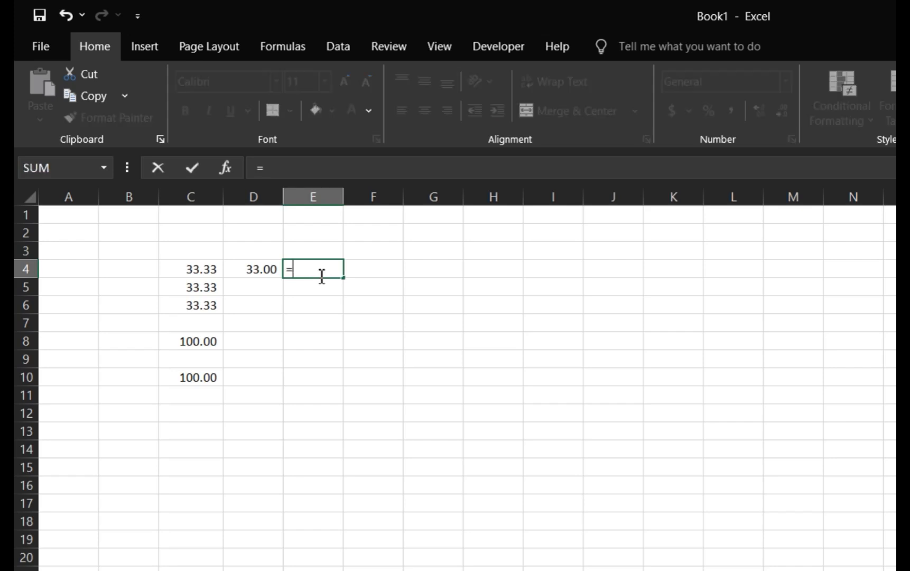
key(Left)
key(Left)
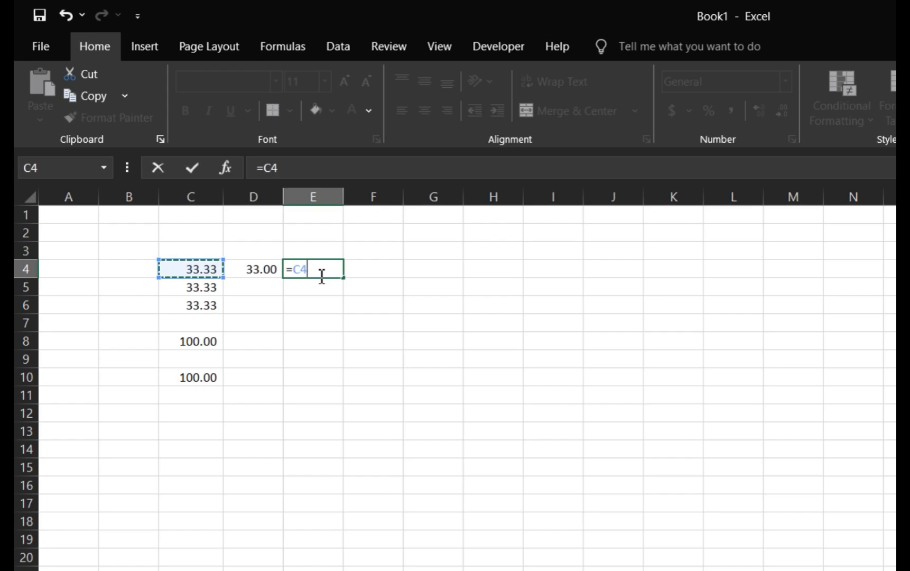
key(BackSpace)
key(BackSpace)
text(roun)
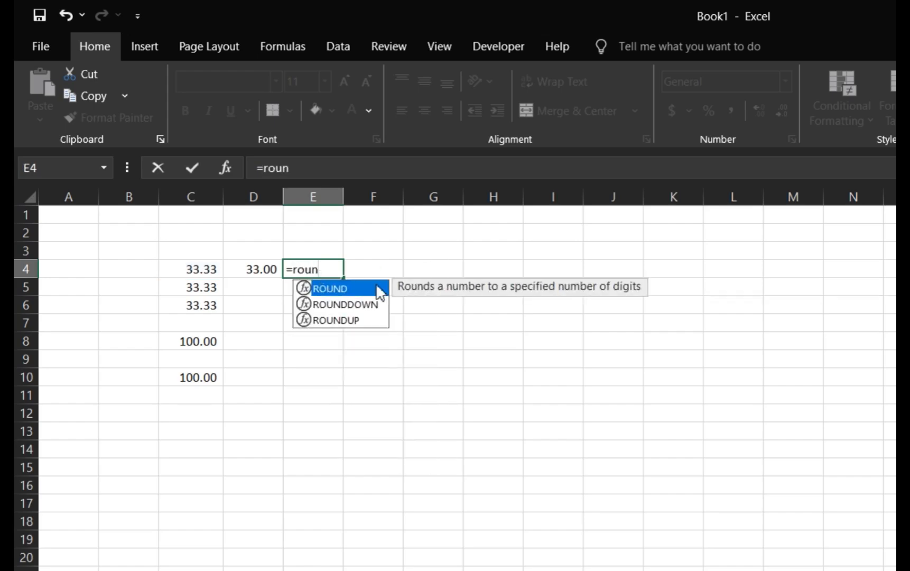
double_click(336, 288)
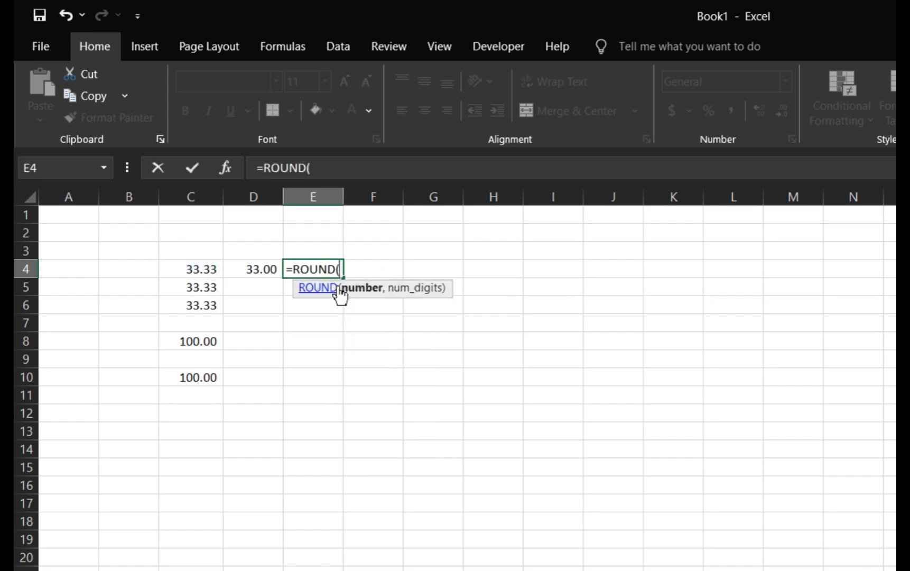
click(190, 273)
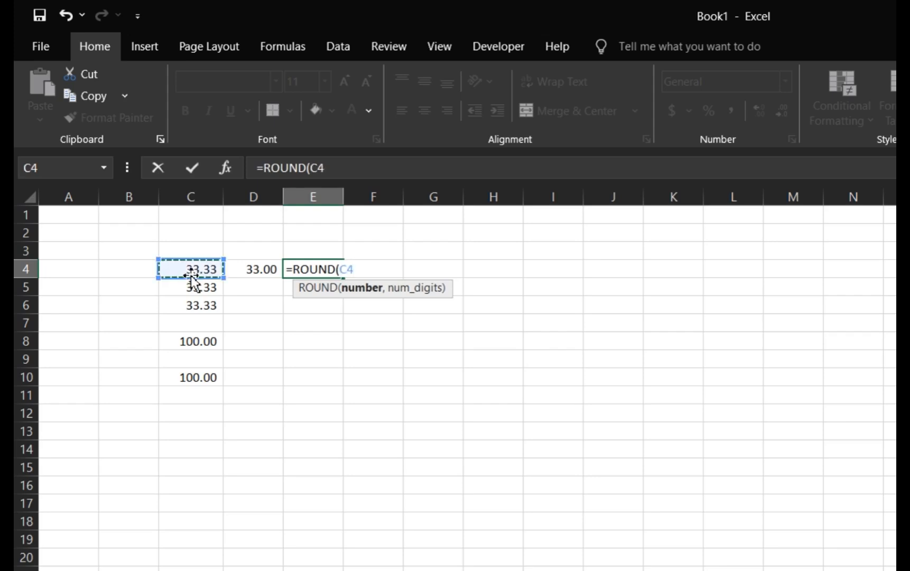
text(,1)
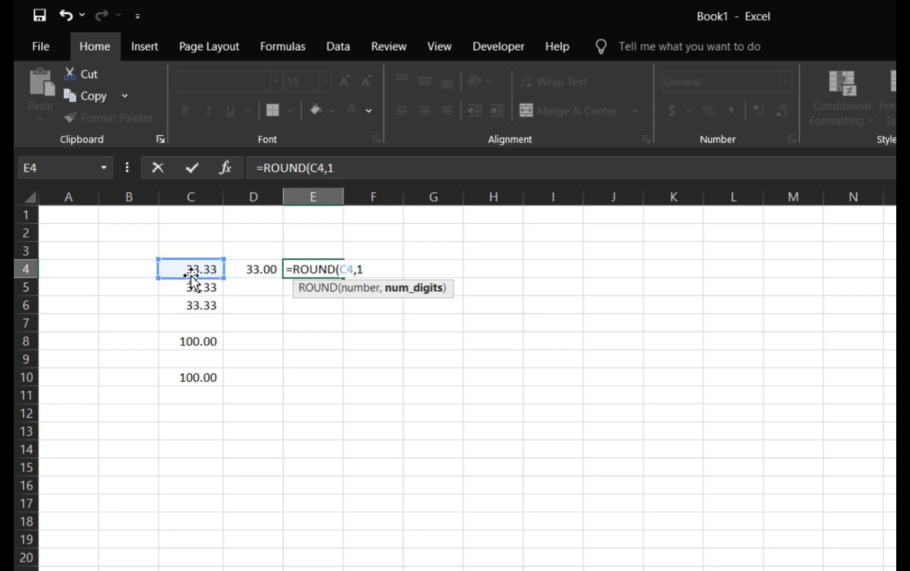
key(Return)
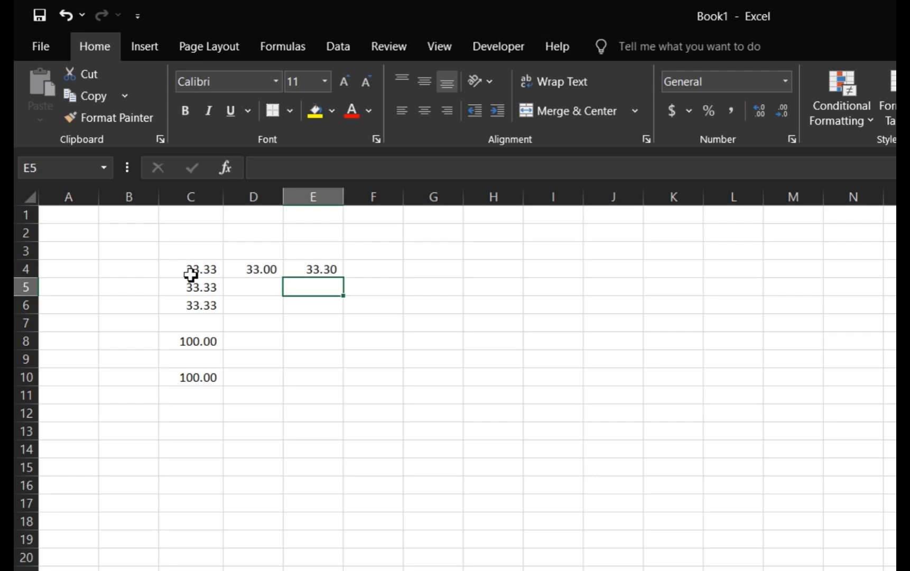
click(330, 270)
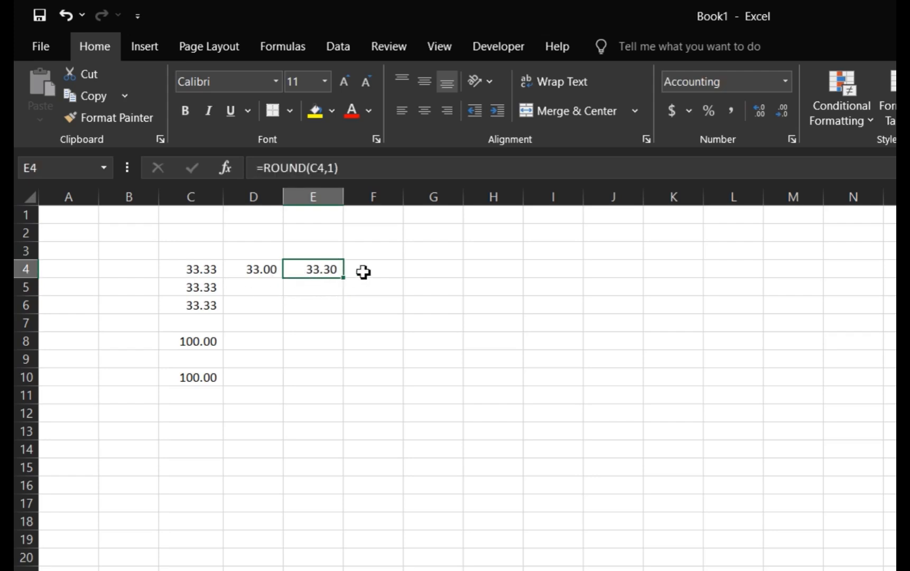
Enter the formula =ROUND(C4,-1) in cell F4 to round the first amount to the nearest ten.
click(363, 271)
text(=)
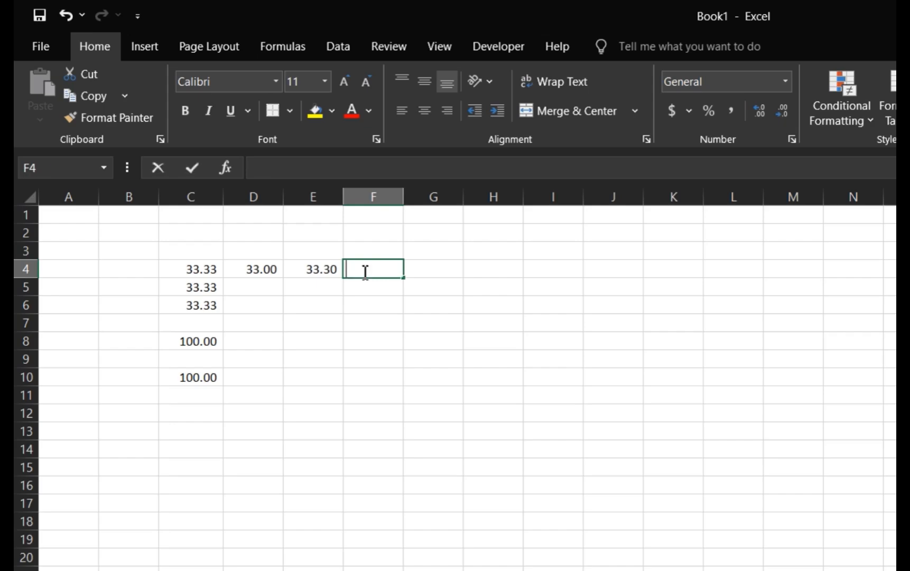
key(Left)
key(Left)
key(Left)
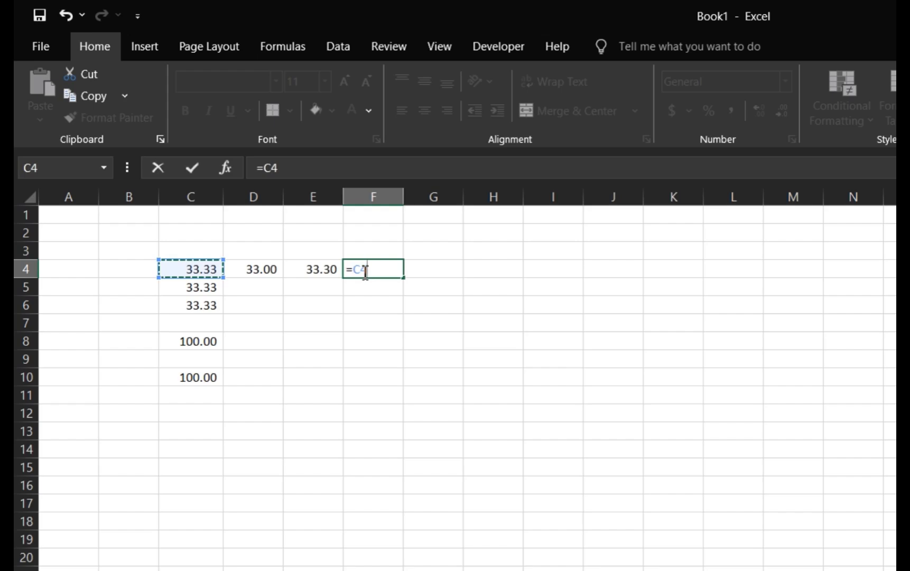
key(BackSpace)
key(BackSpace)
text(ro)
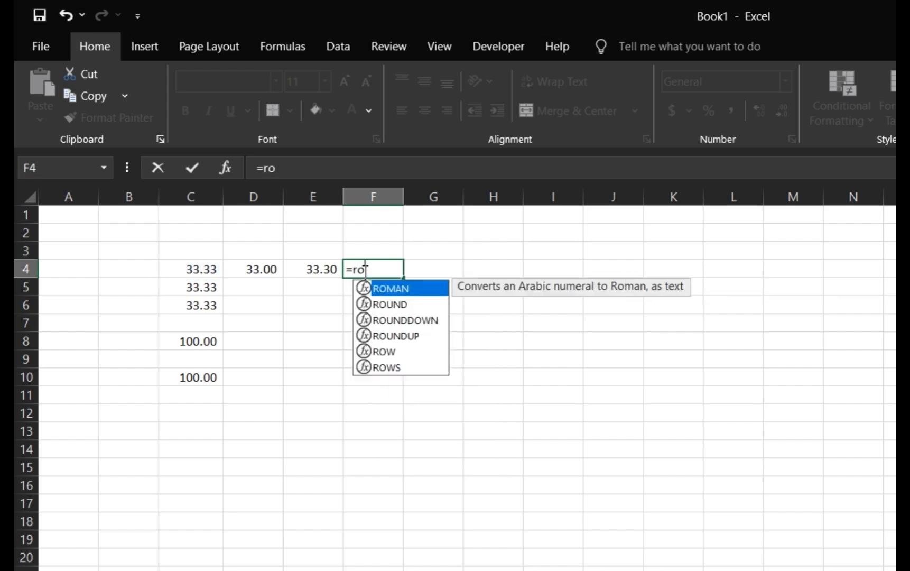
text(und)
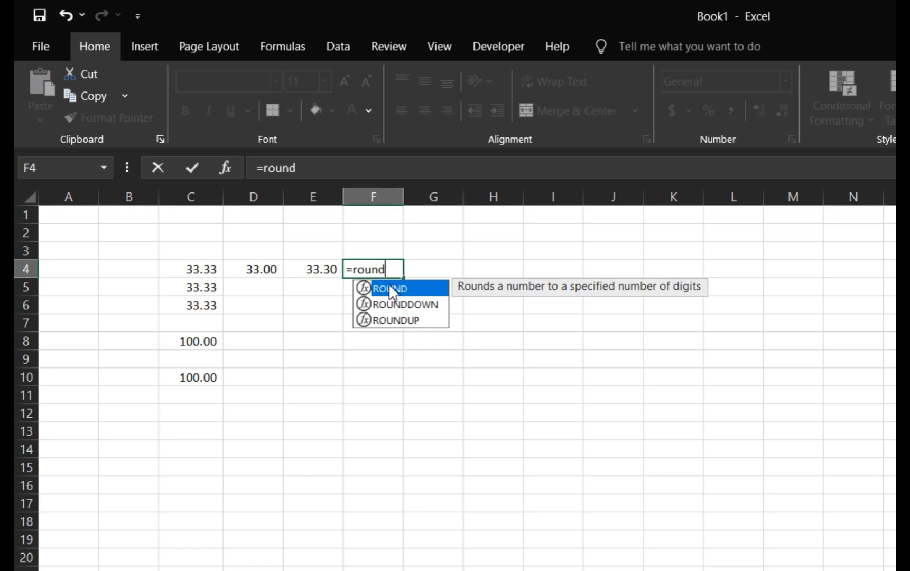
double_click(390, 288)
click(196, 269)
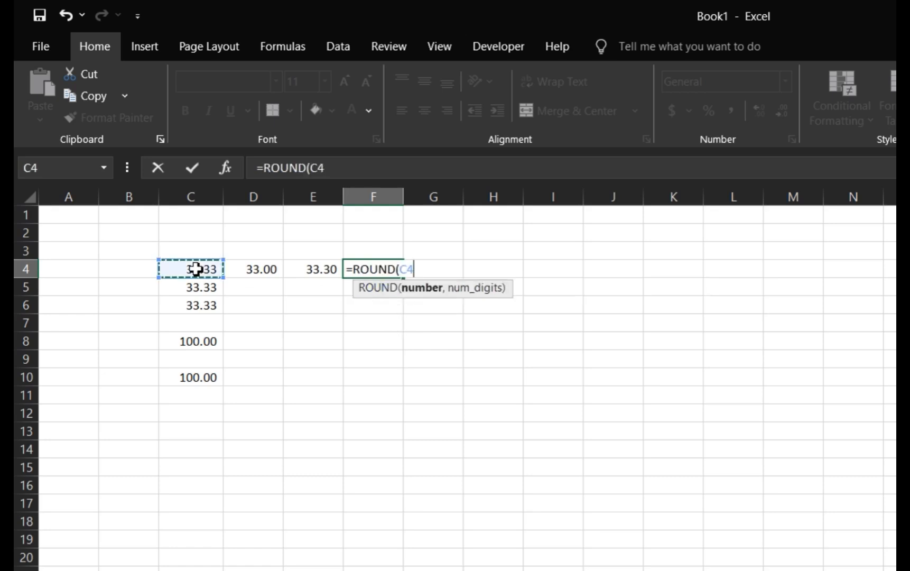
text(,)
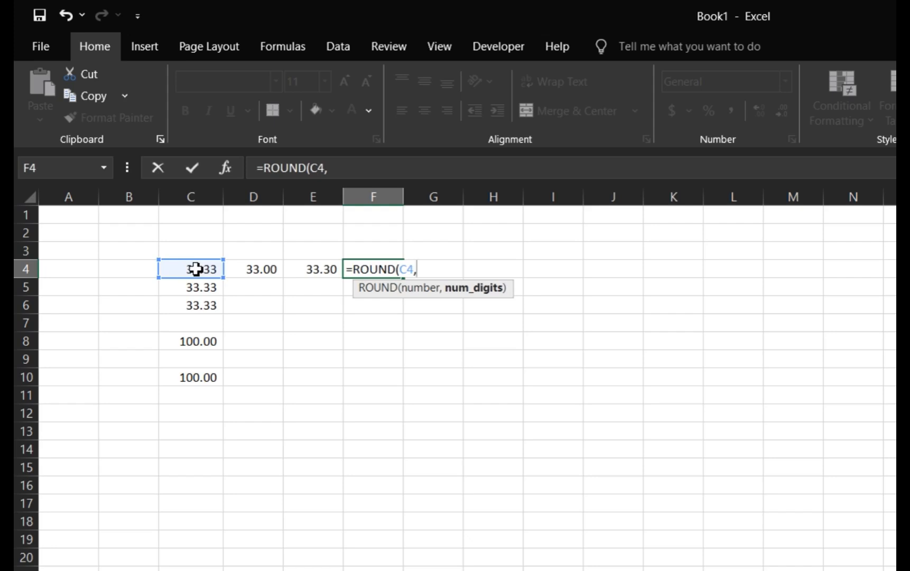
text(-1)
key(Return)
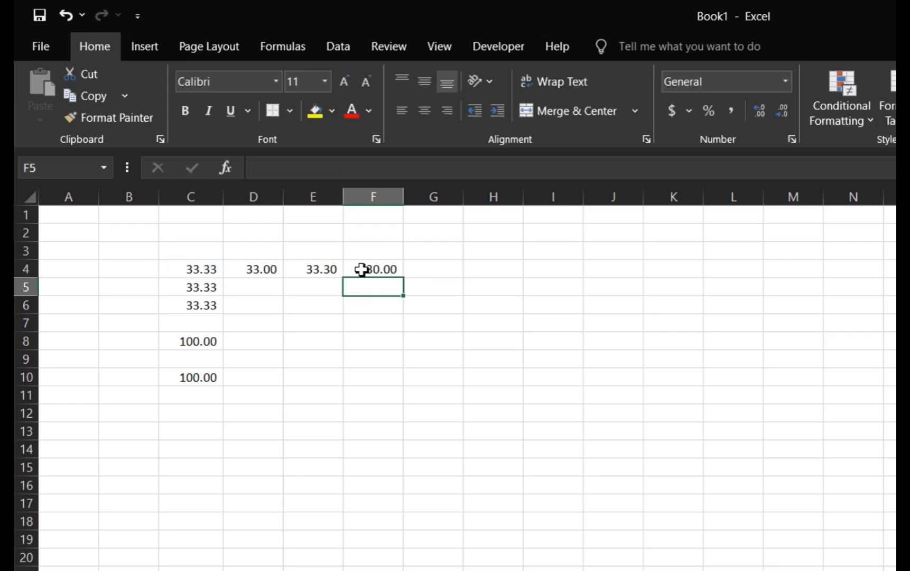
Change the number of digits in the F4 formula to -2 to round to the nearest hundred.
click(362, 269)
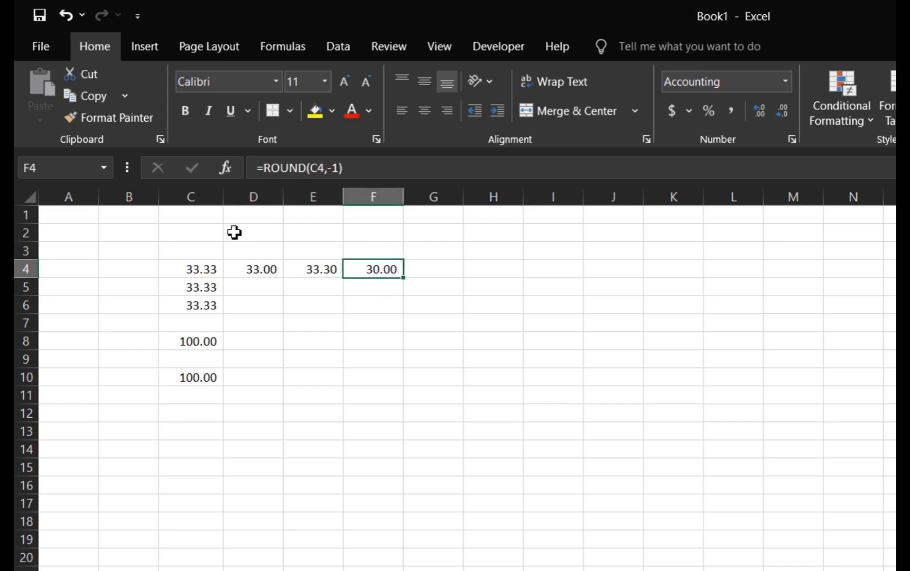
click(343, 169)
key(BackSpace)
text(2)
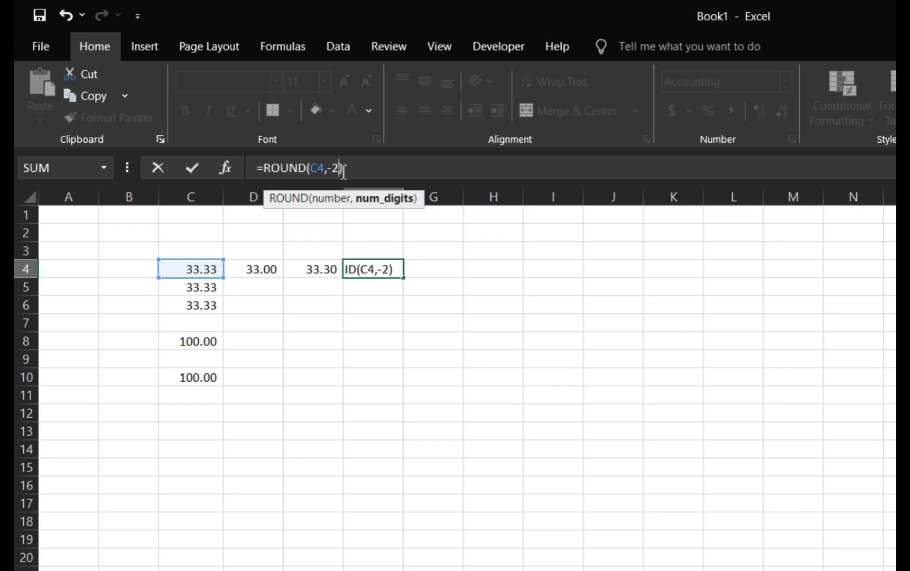
key(Return)
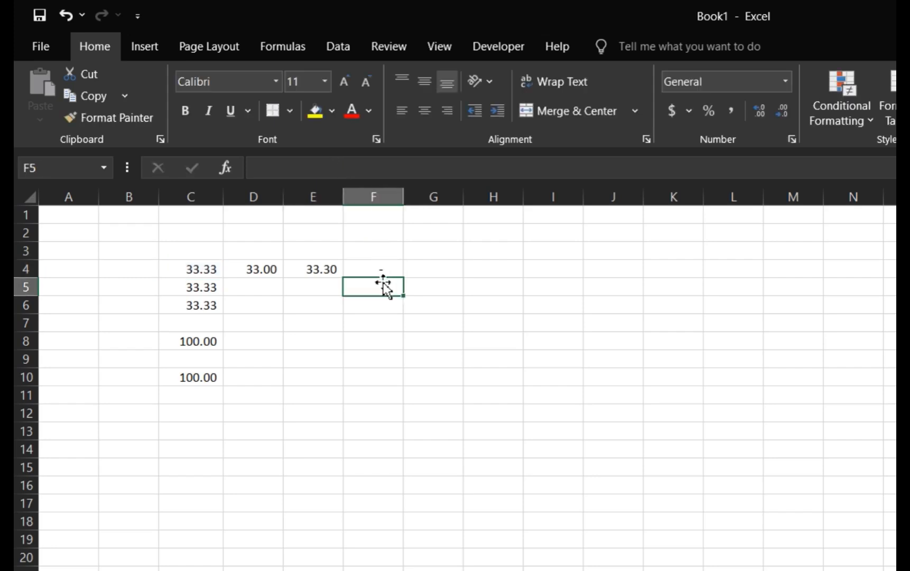
click(380, 268)
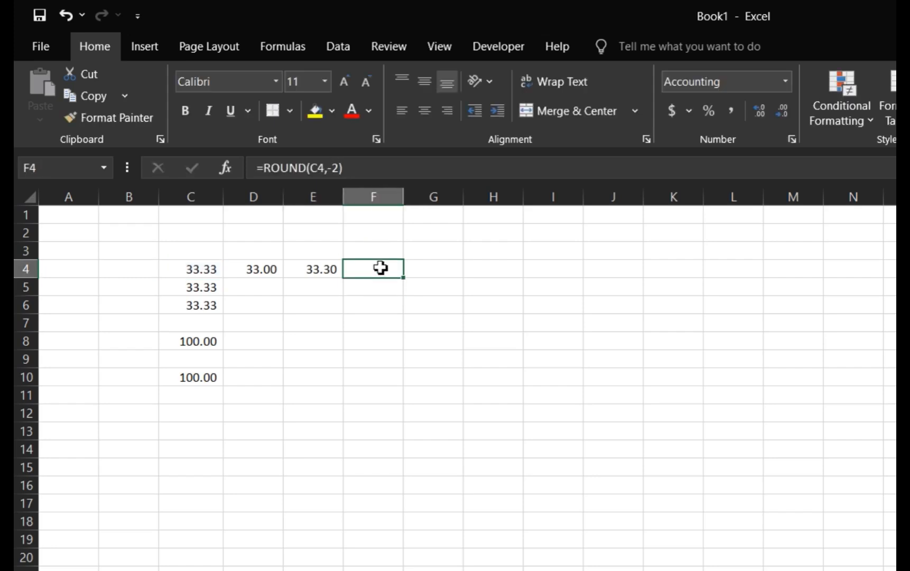
click(193, 268)
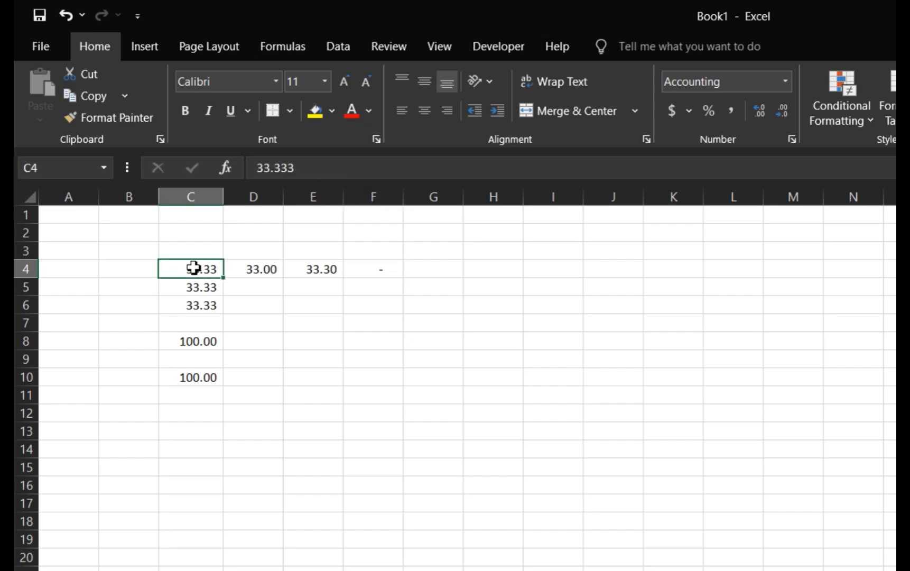
Change the number of digits in the D4 ROUND formula to 2 and fill the formula down to D6.
click(259, 288)
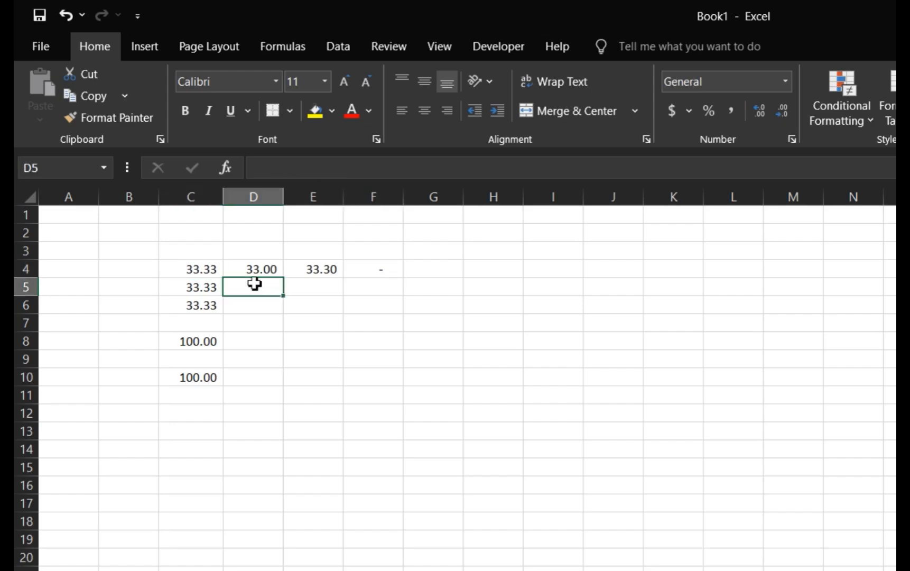
click(242, 269)
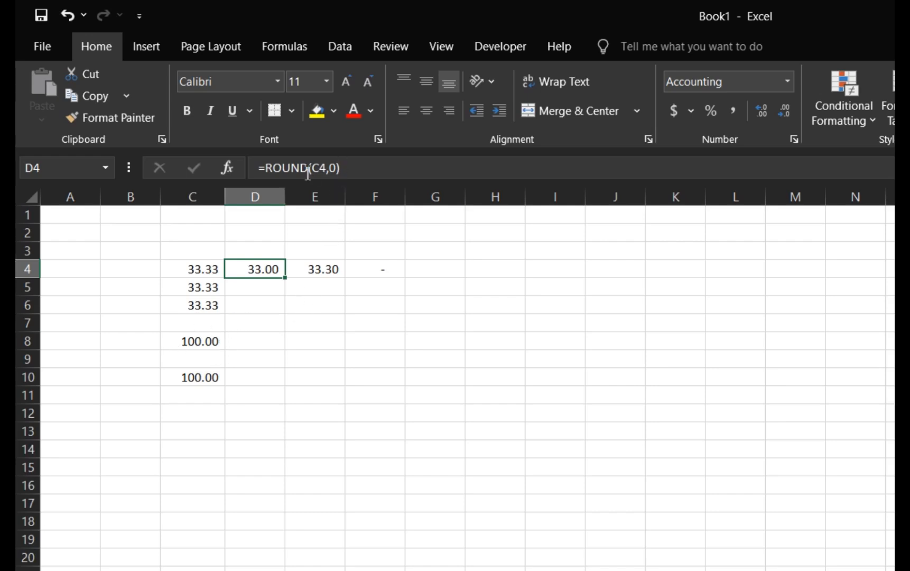
click(339, 169)
key(BackSpace)
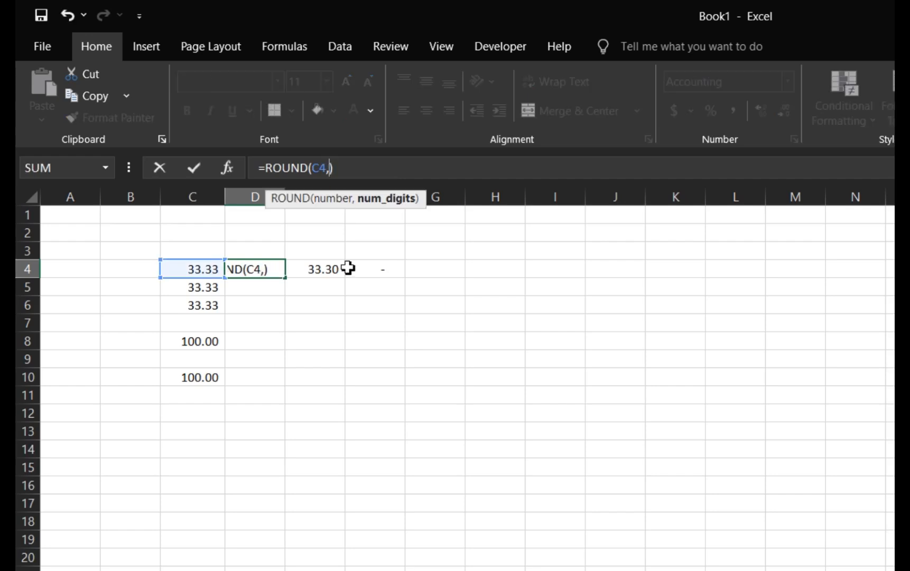
text(2)
key(Return)
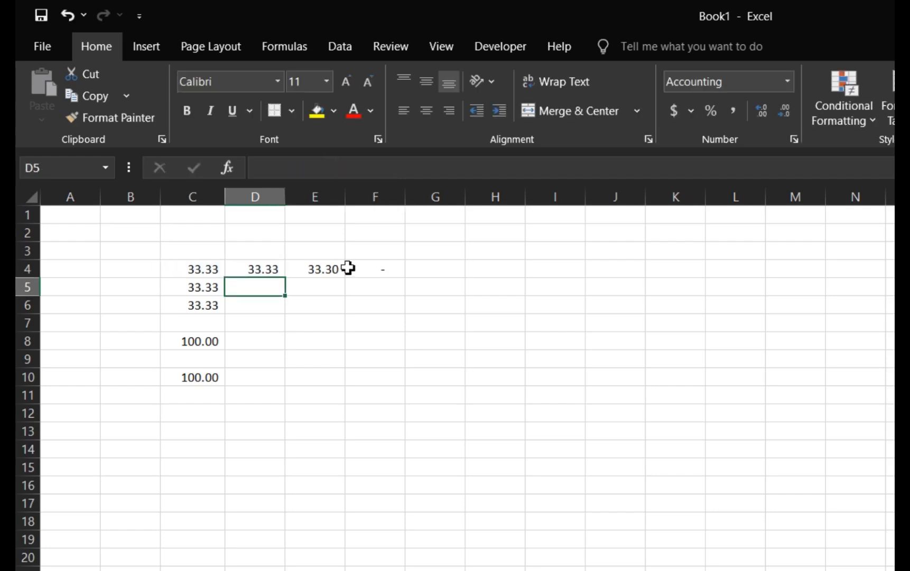
click(266, 267)
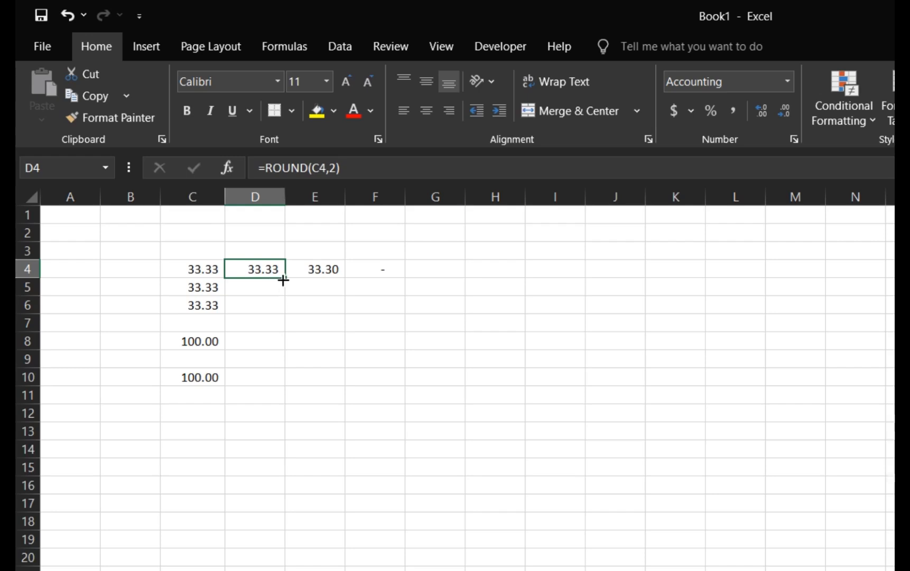
drag(283, 280, 279, 309)
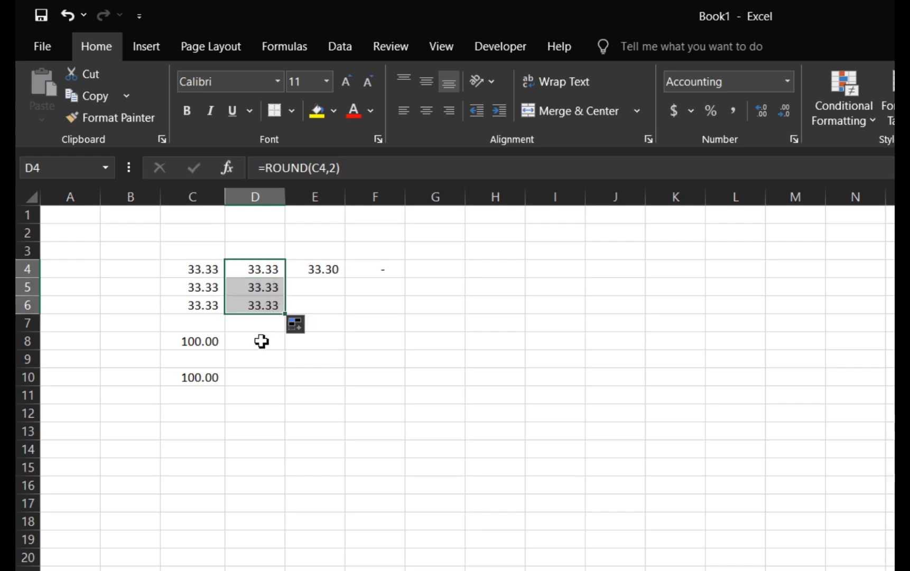
Total the rounded amounts in cell D8 with the formula =SUM(D4:D7).
click(261, 341)
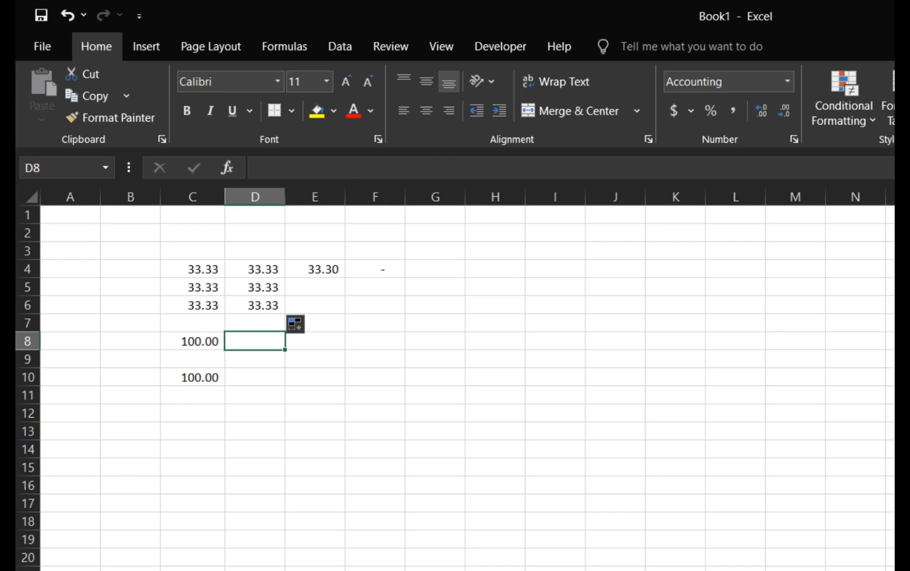
key(alt+equal)
key(Return)
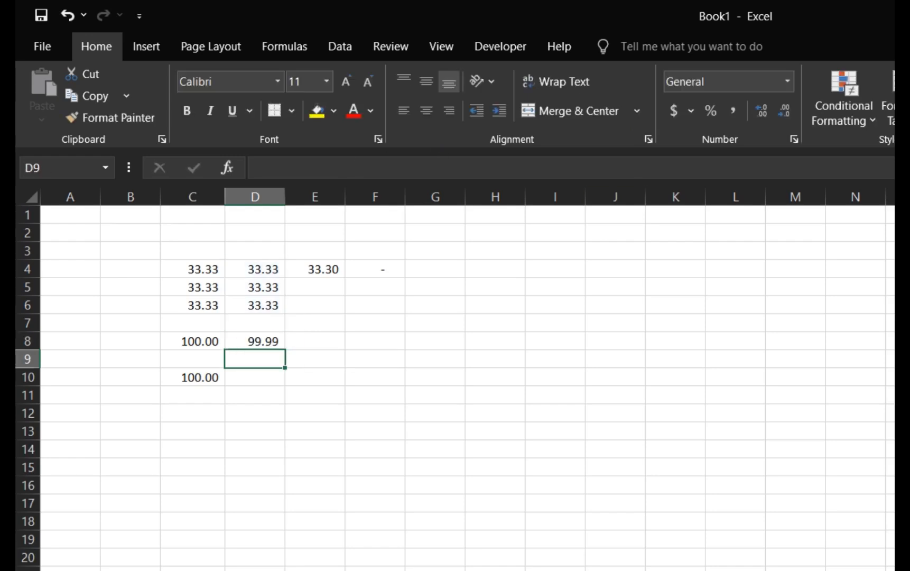
click(253, 344)
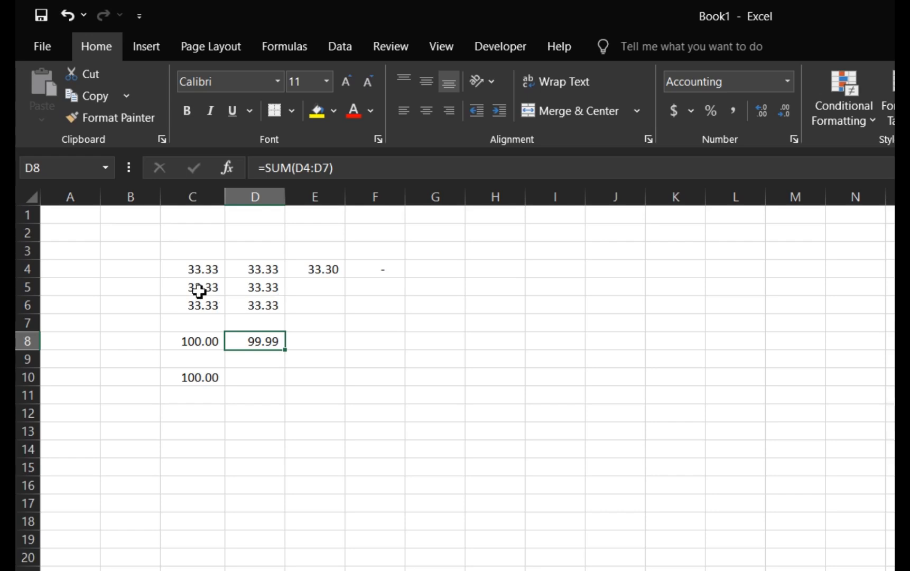
Enter the formula =ROUNDDOWN(C5,0) in cell E5 to round the second amount down to a whole number.
click(320, 285)
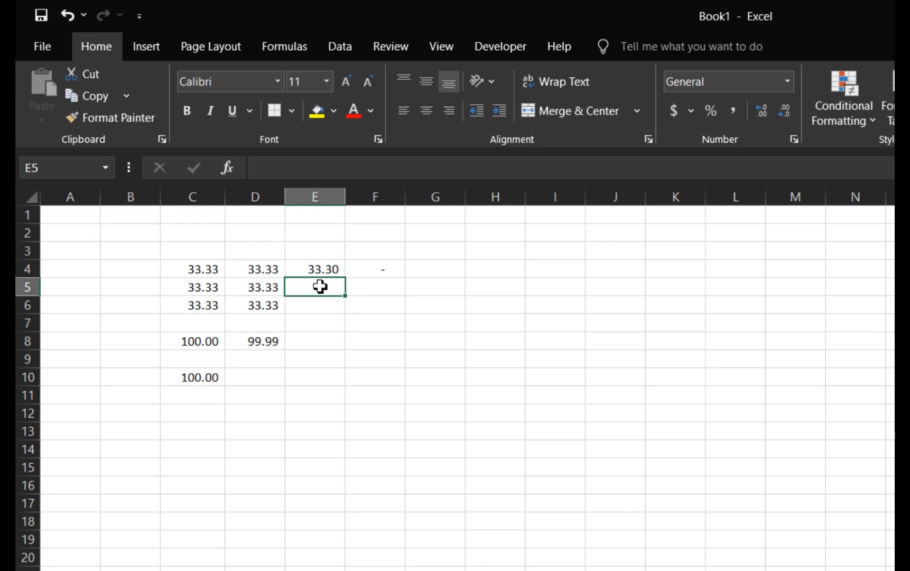
click(259, 271)
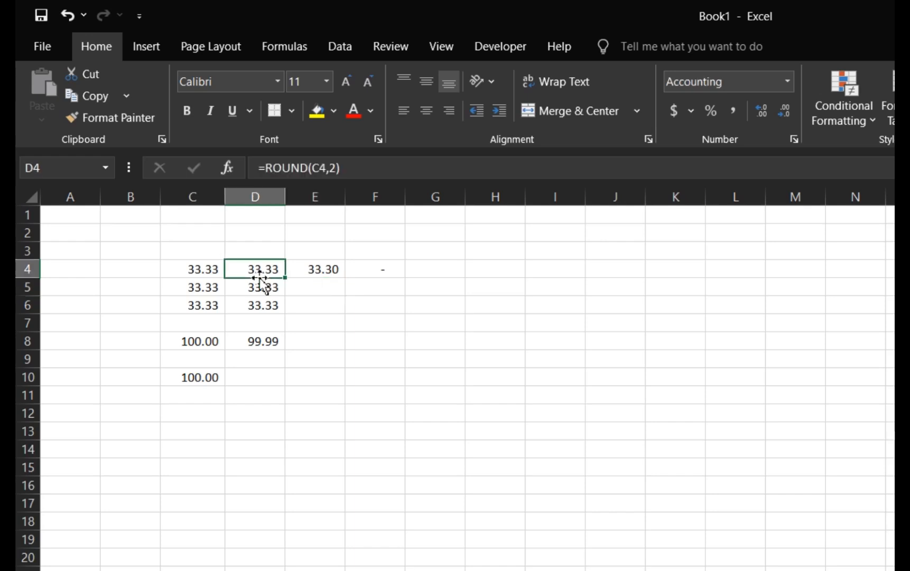
click(319, 301)
key(Up)
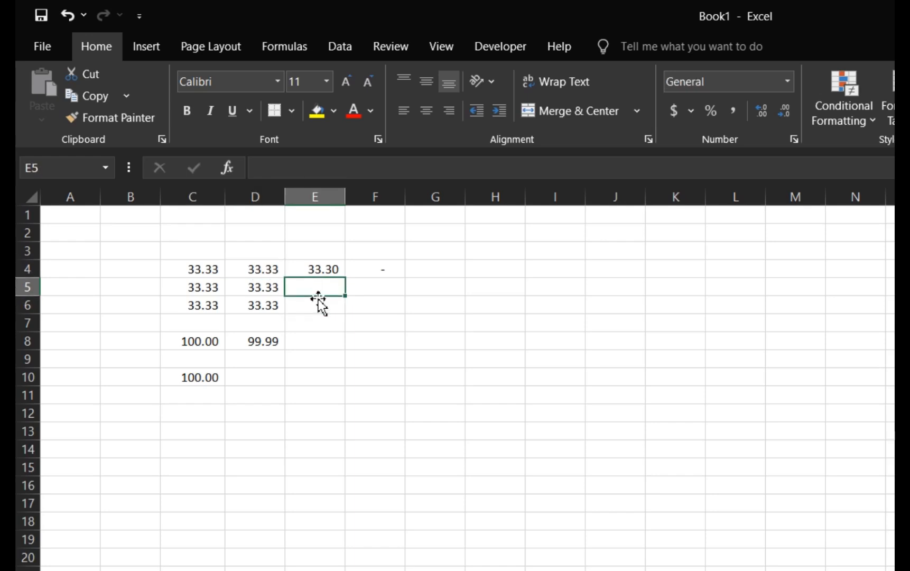
text(=round)
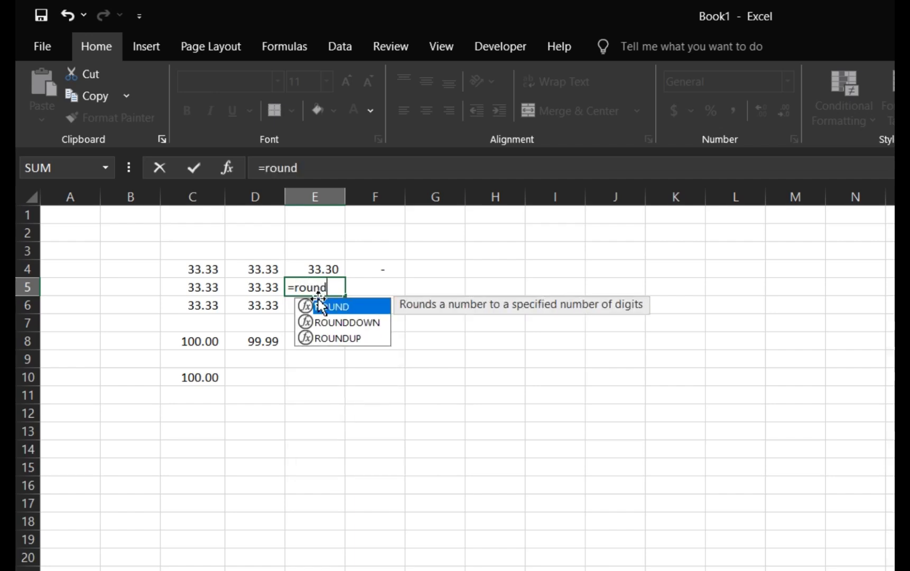
double_click(354, 324)
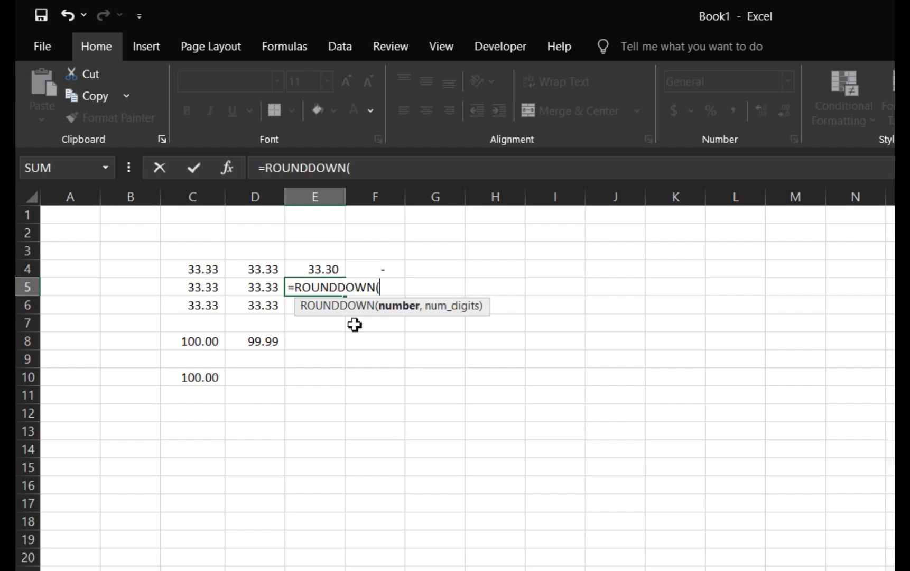
click(213, 287)
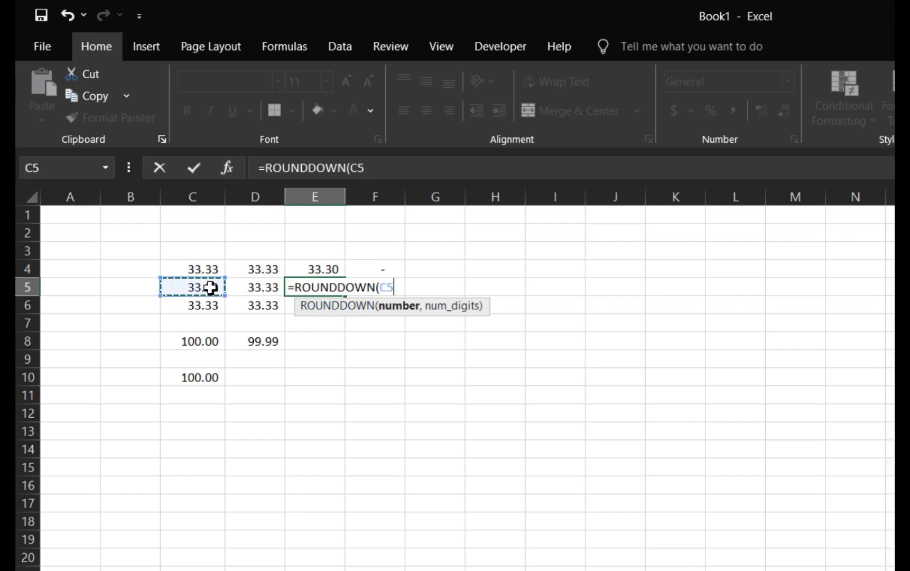
text(,)
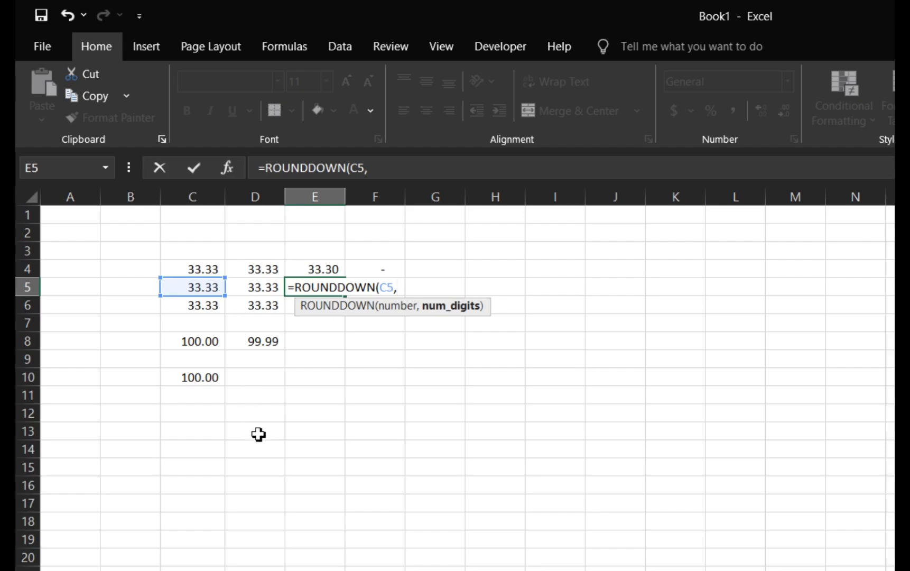
text(0)
key(Return)
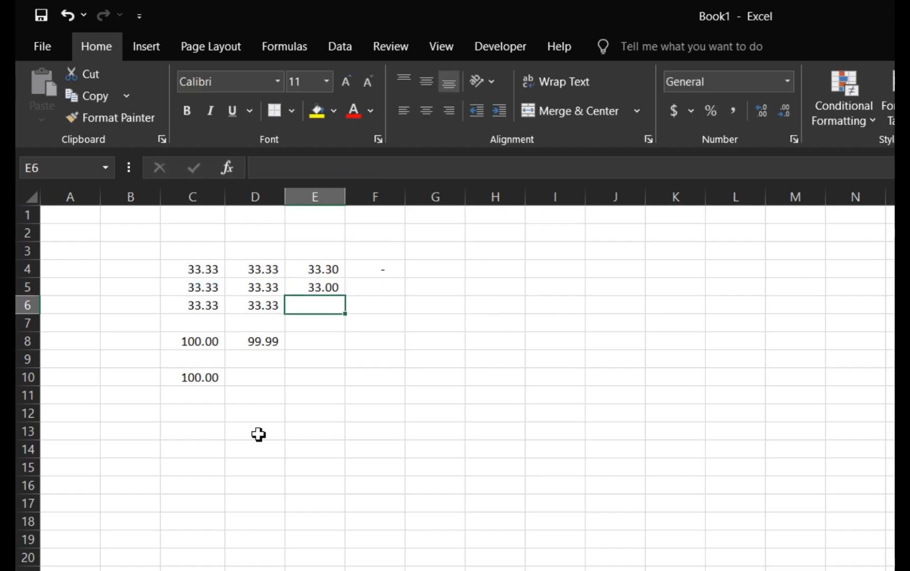
Change the amount in C5 to 33.99 and compare it with the ROUNDDOWN result in E5.
click(192, 289)
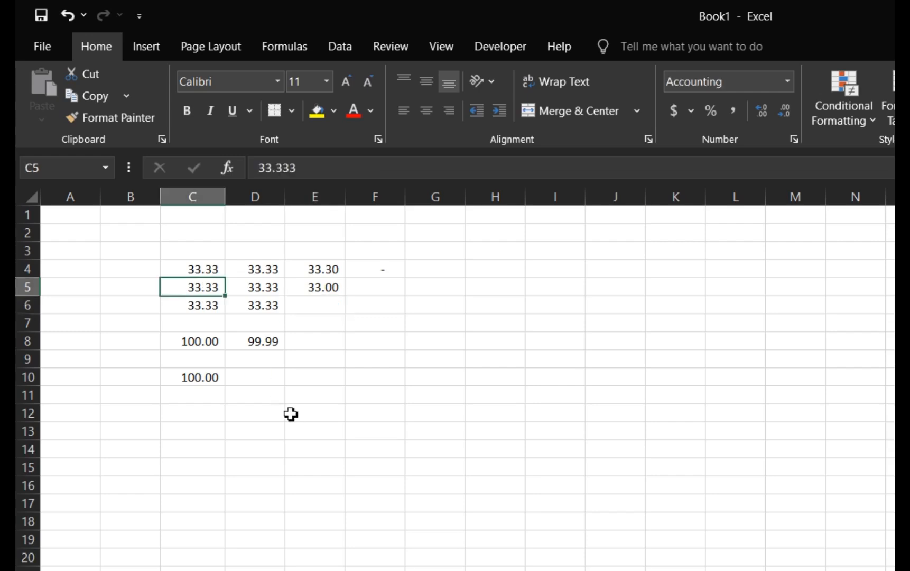
text(33)
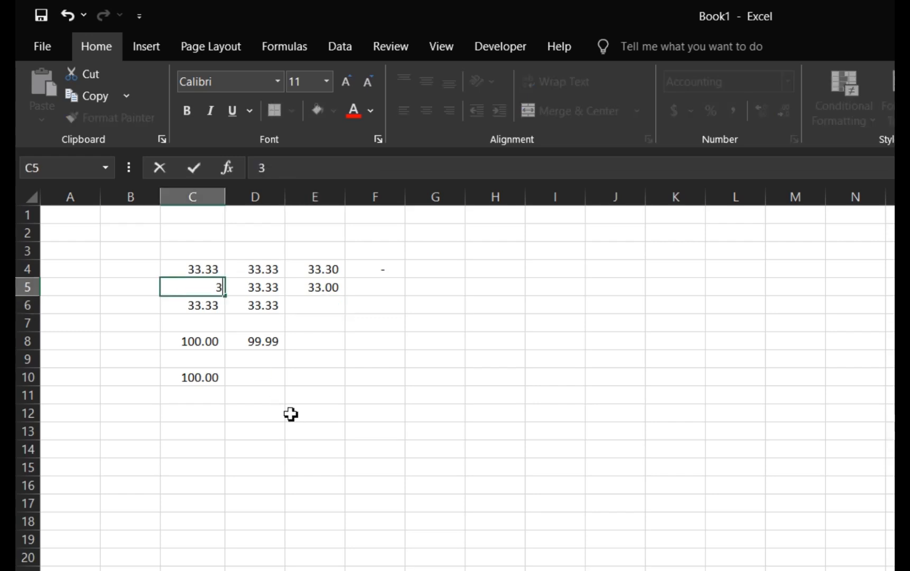
text(.99)
key(Return)
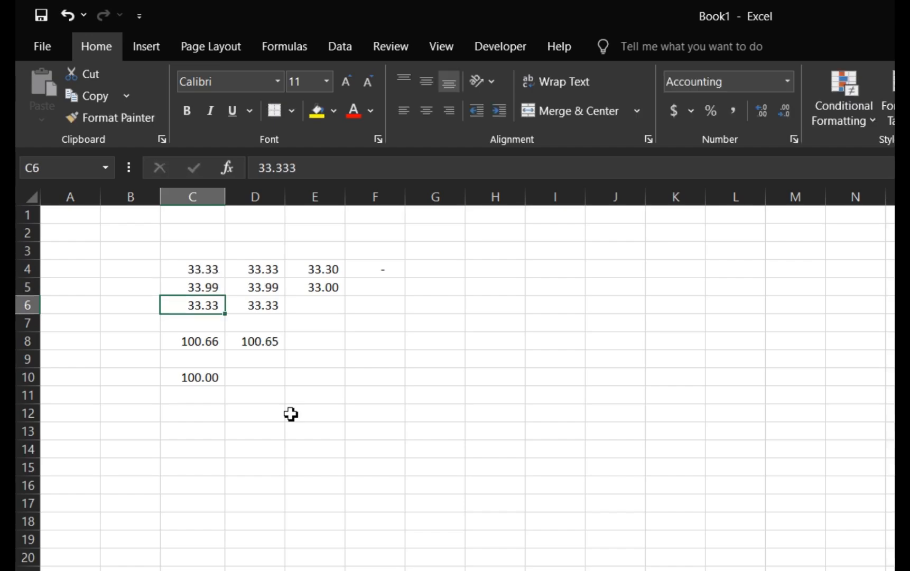
click(299, 283)
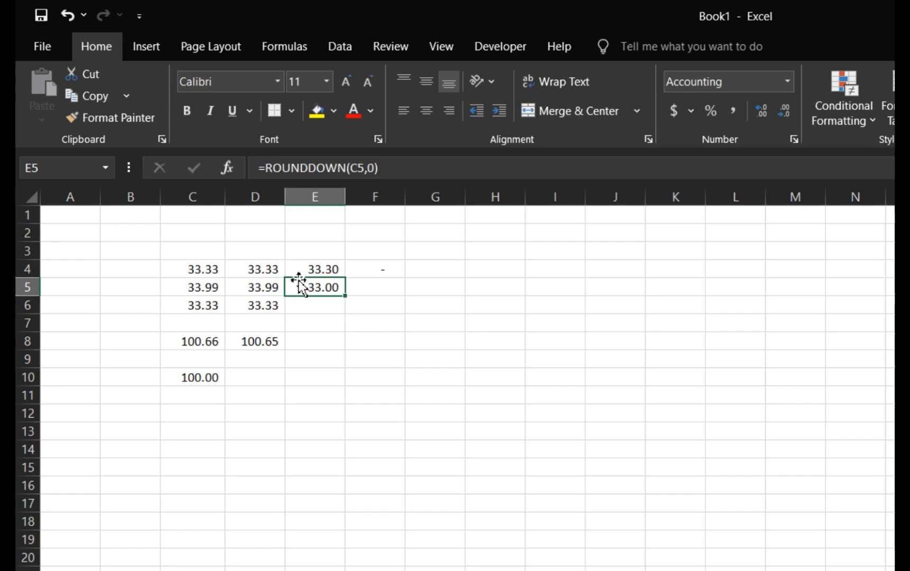
click(210, 287)
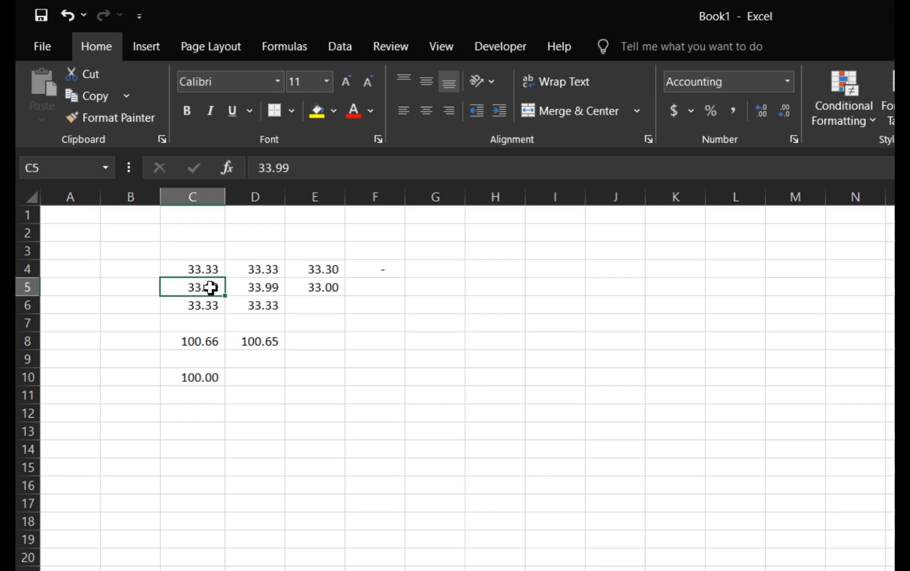
click(337, 288)
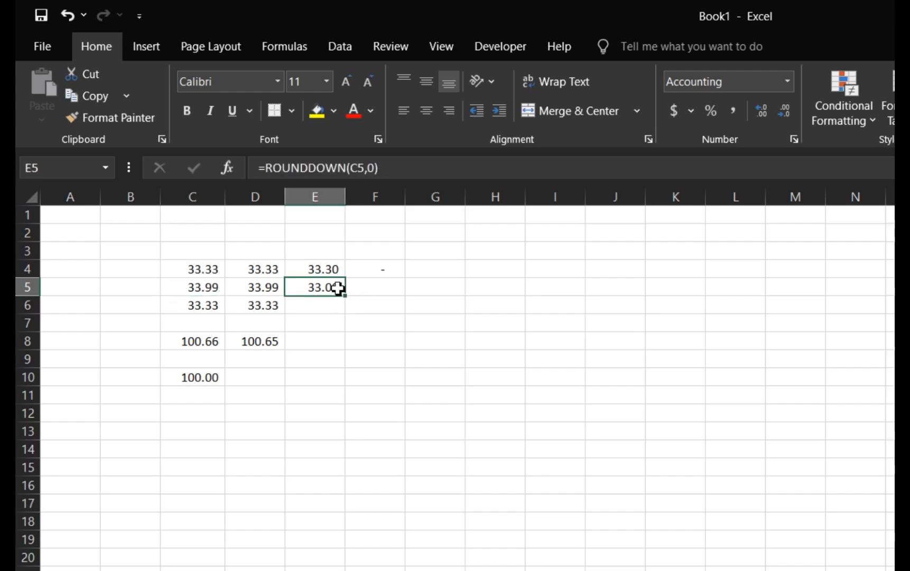
click(371, 288)
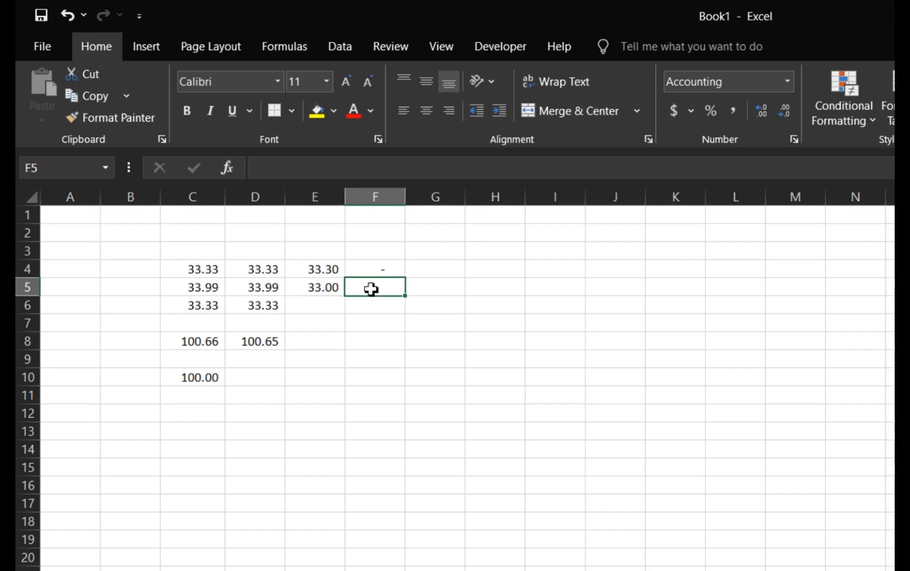
text(=r)
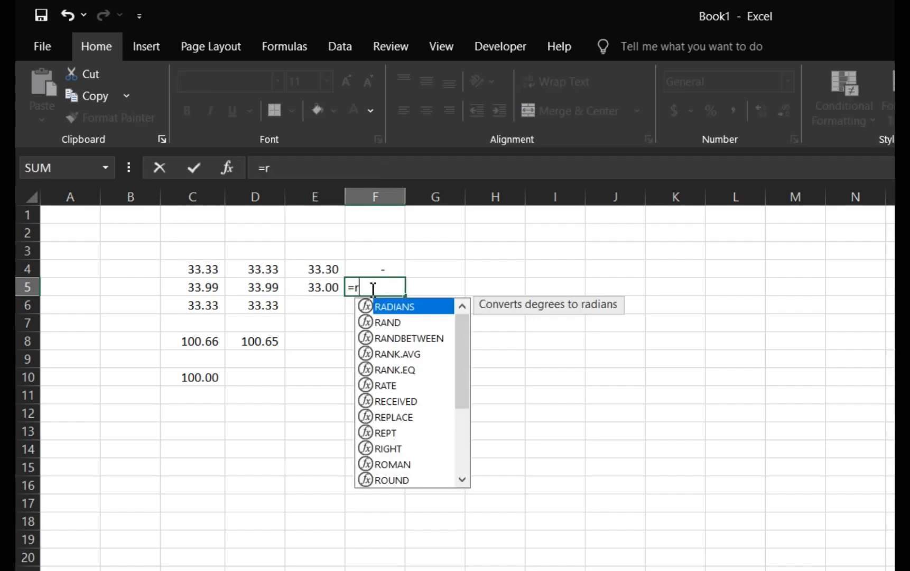
text(ound)
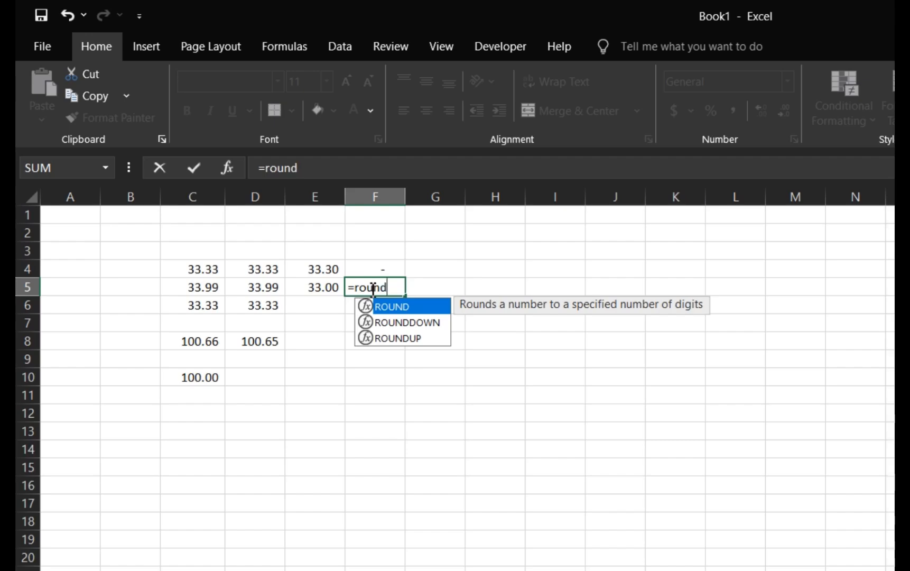
double_click(398, 338)
key(Escape)
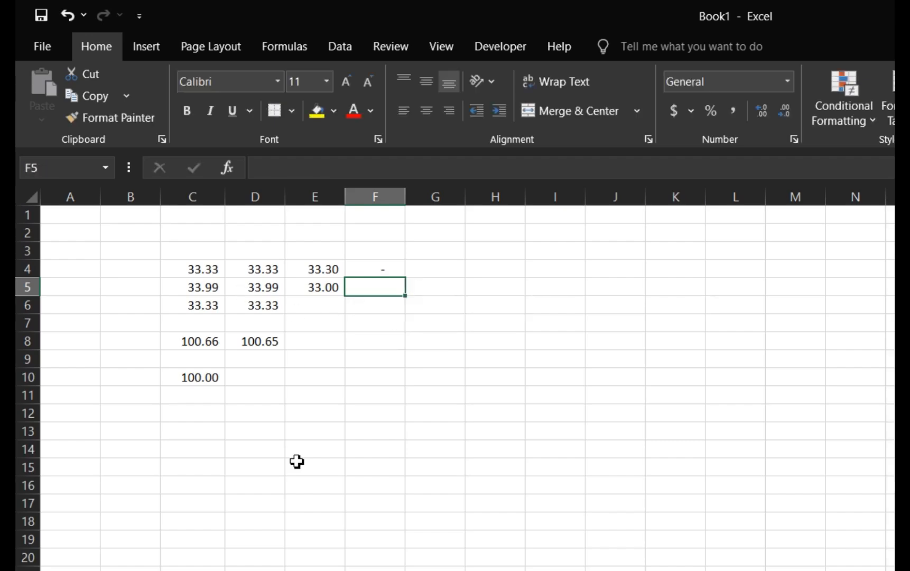
Enter the formula =ROUNDUP(C5,0) in cell F5 to round the second amount up to a whole number.
text(=)
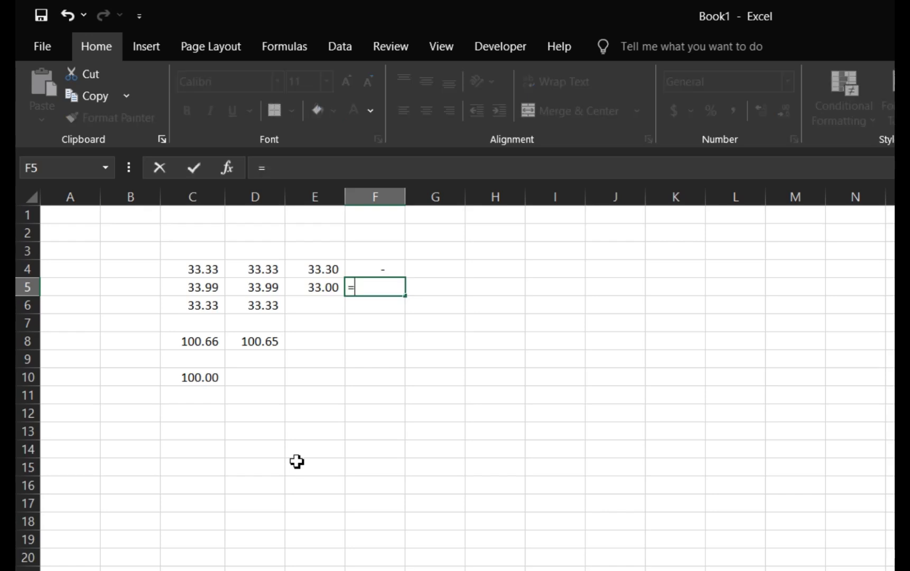
text(r)
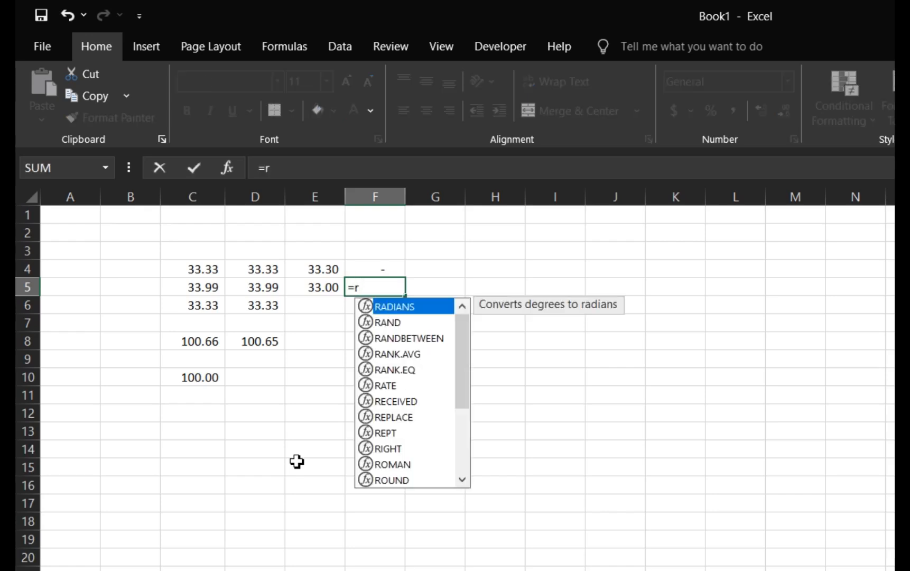
text(ound)
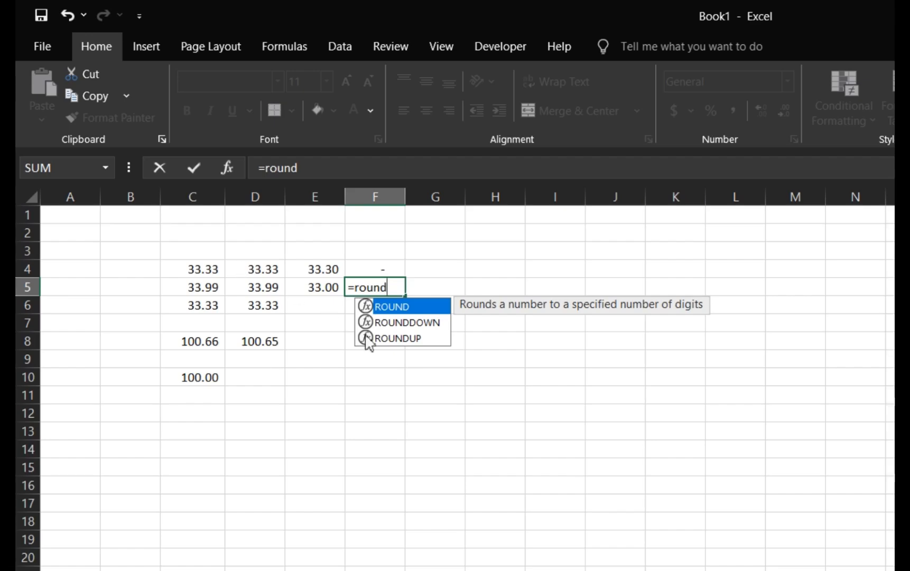
double_click(391, 338)
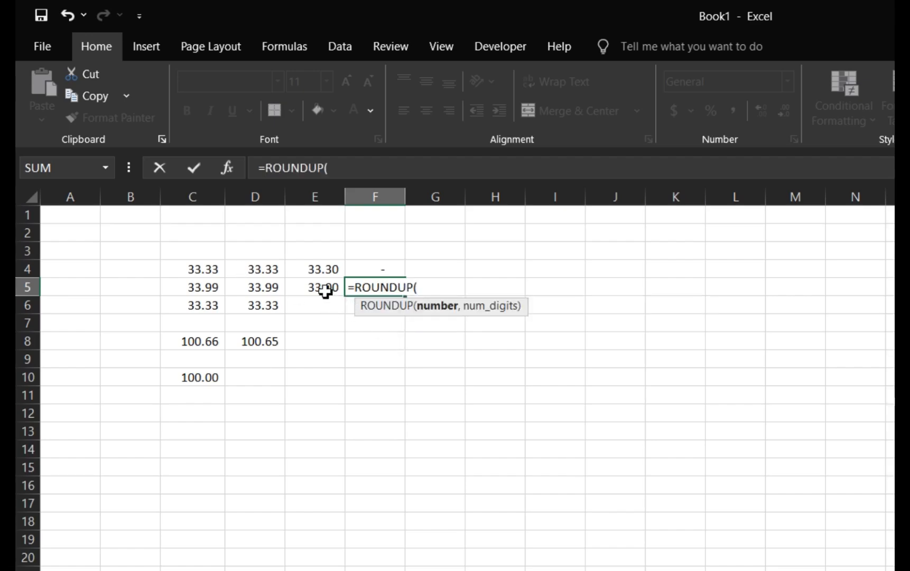
click(191, 284)
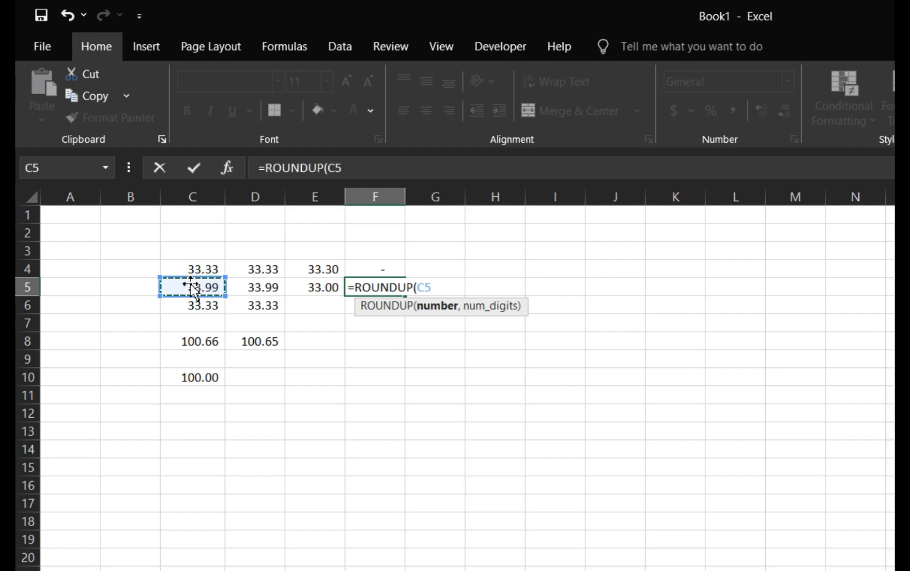
text(,0)
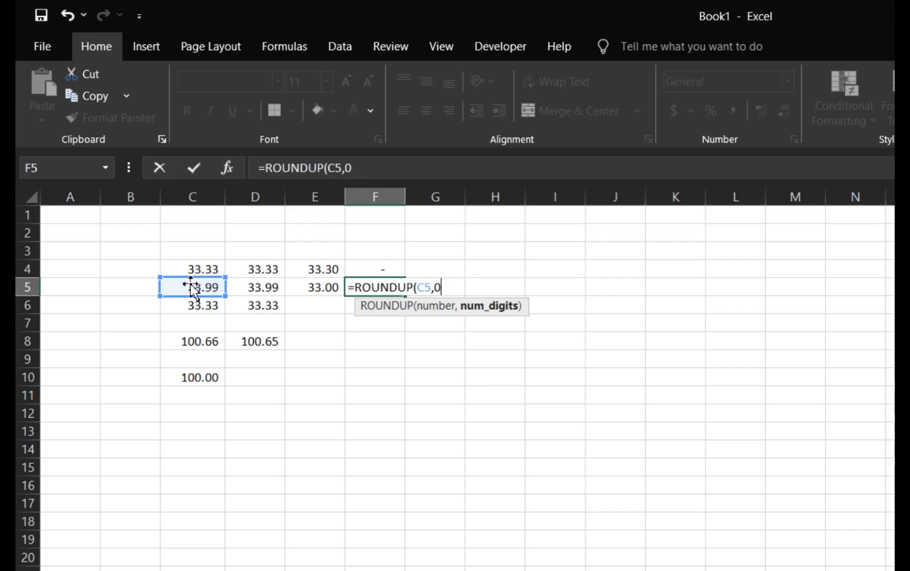
text())
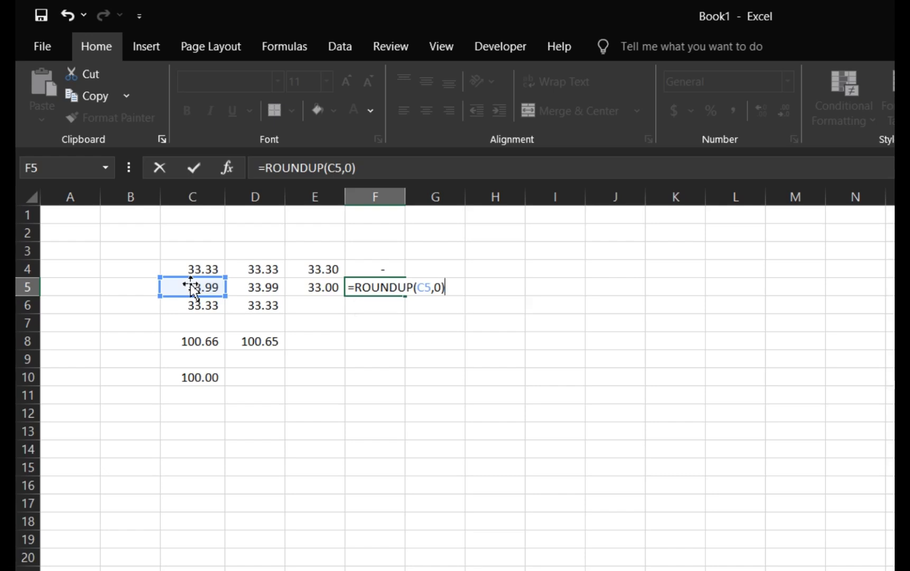
key(Return)
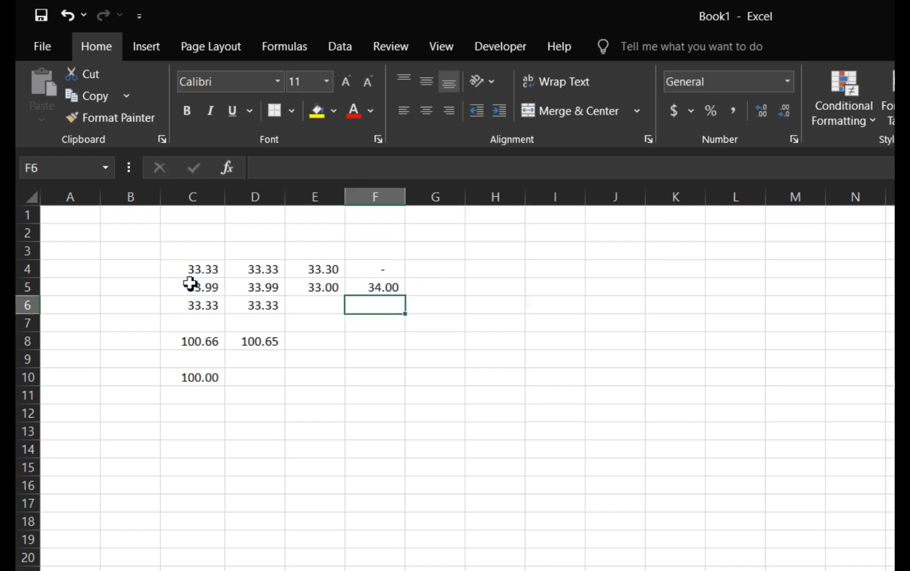
click(392, 286)
click(264, 288)
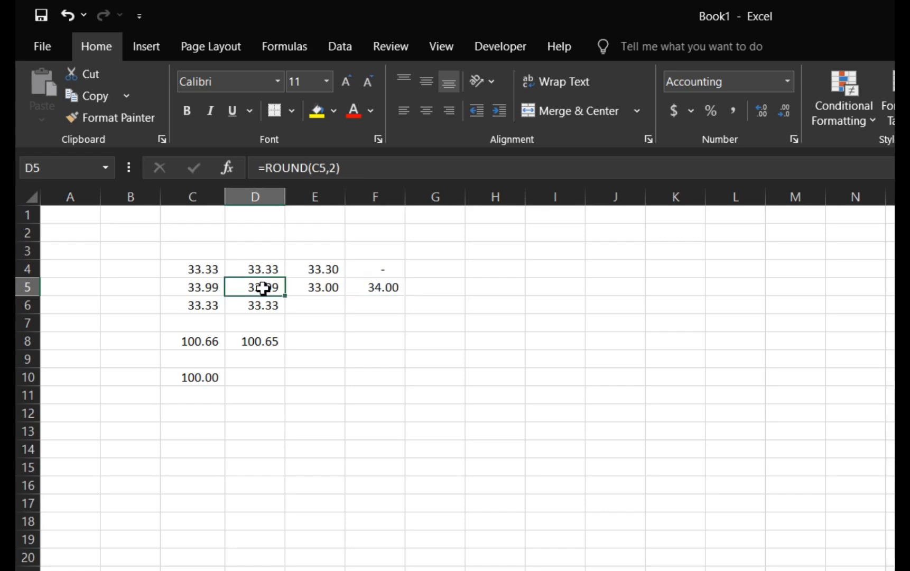
Clear the contents of D4:E4 and D6:E6, keeping the formulas in row 5.
click(256, 269)
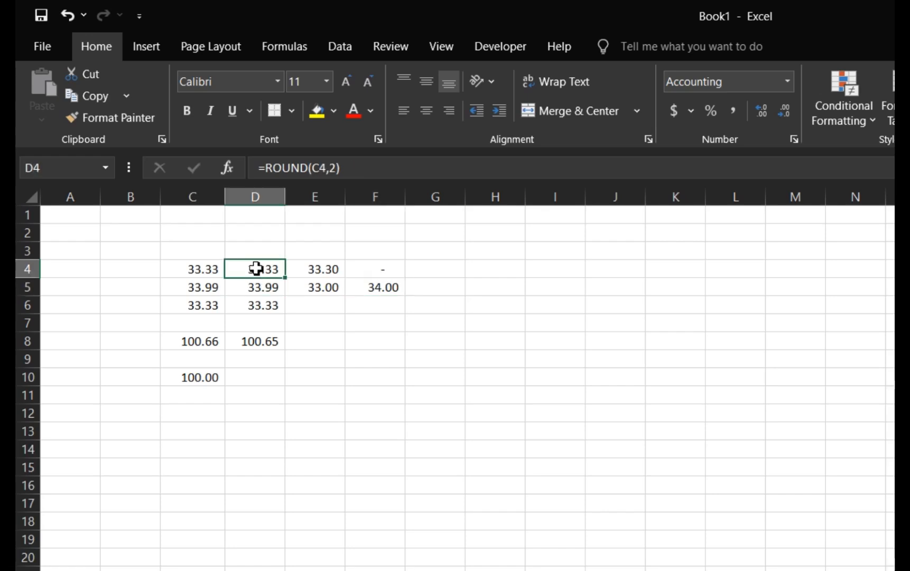
key(shift+Right)
key(Delete)
key(Down)
key(Down)
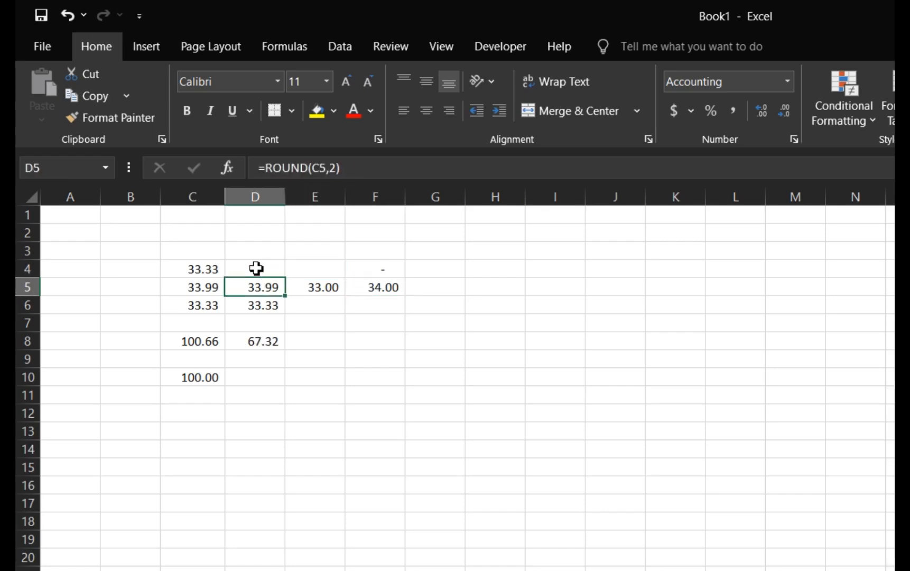
key(shift+Right)
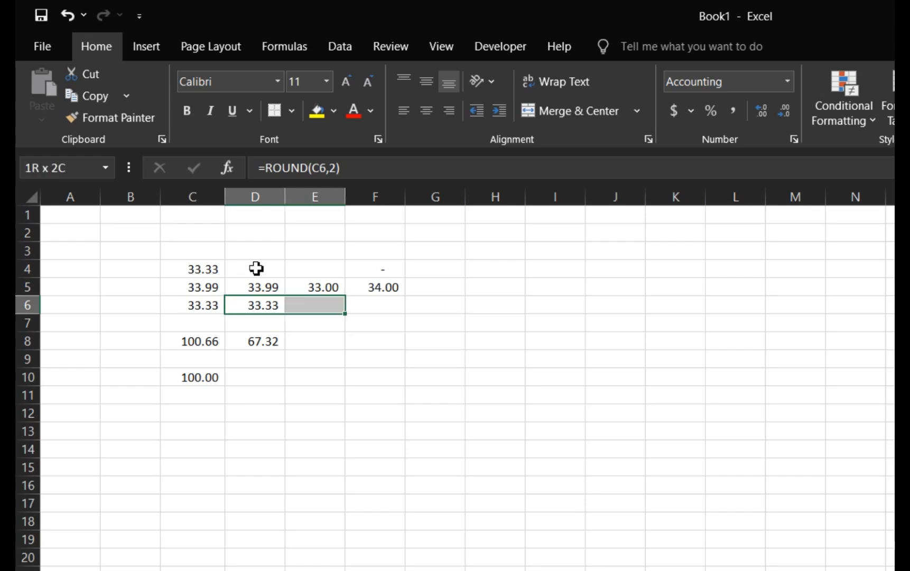
key(Delete)
Label the three results in row 4 with Round in D4, Rounddown in E4 and Roundup in F4.
key(Up)
key(Up)
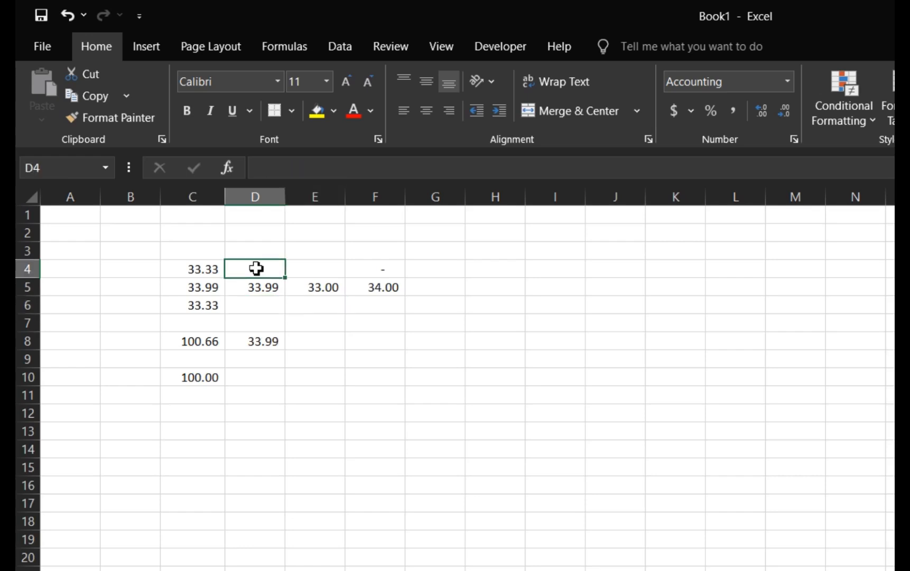
text(Round)
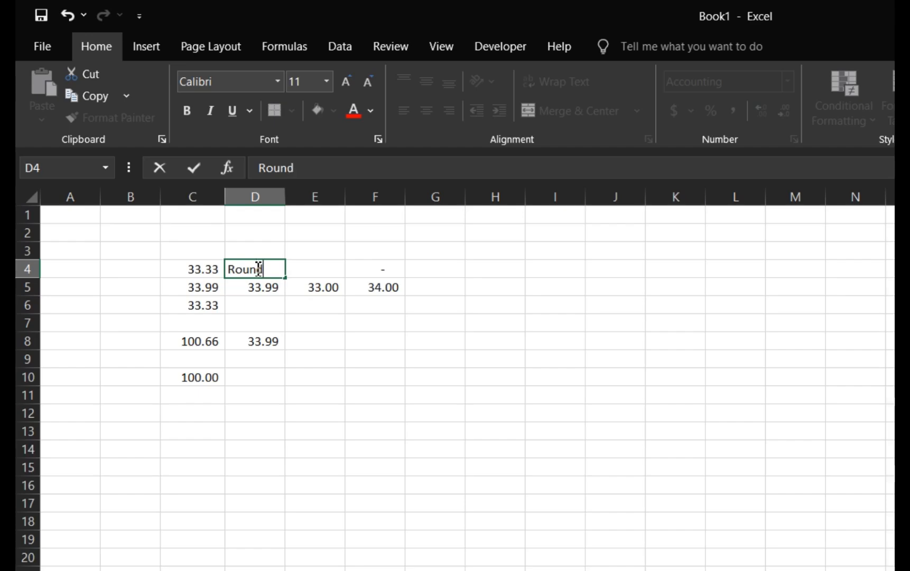
key(Tab)
text(R)
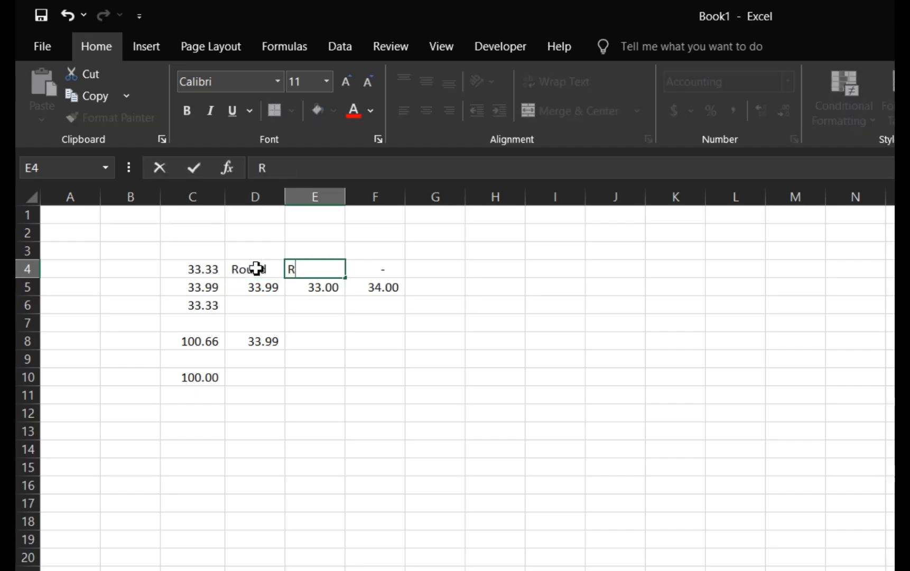
text(oundd)
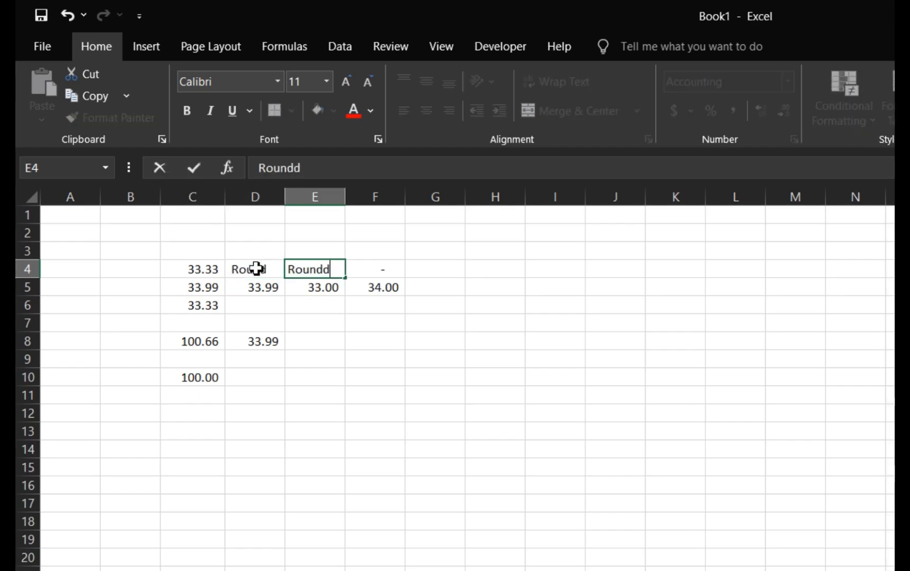
text(own)
key(Tab)
text(Ro)
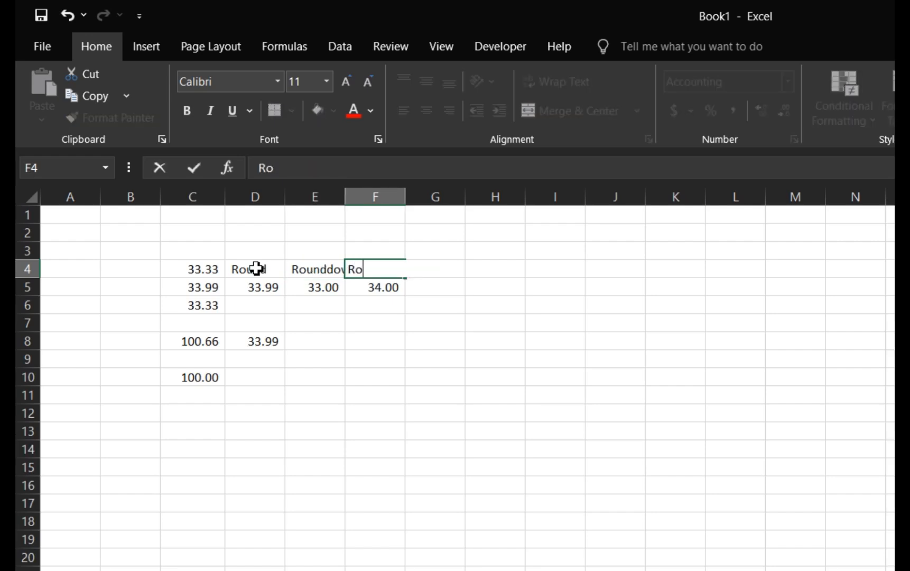
text(undup)
key(Return)
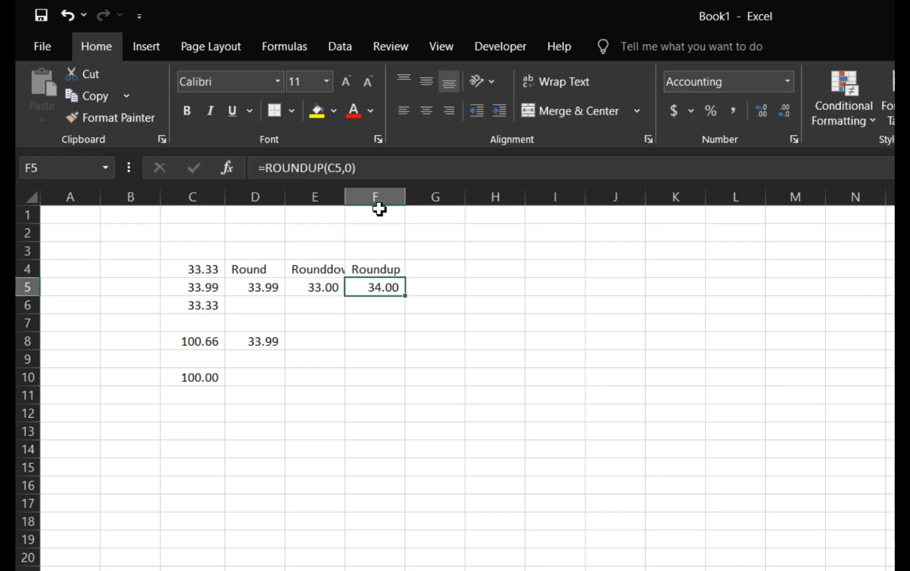
Fit the widths of columns D, E and F to their contents so the labels show in full.
drag(406, 197, 408, 196)
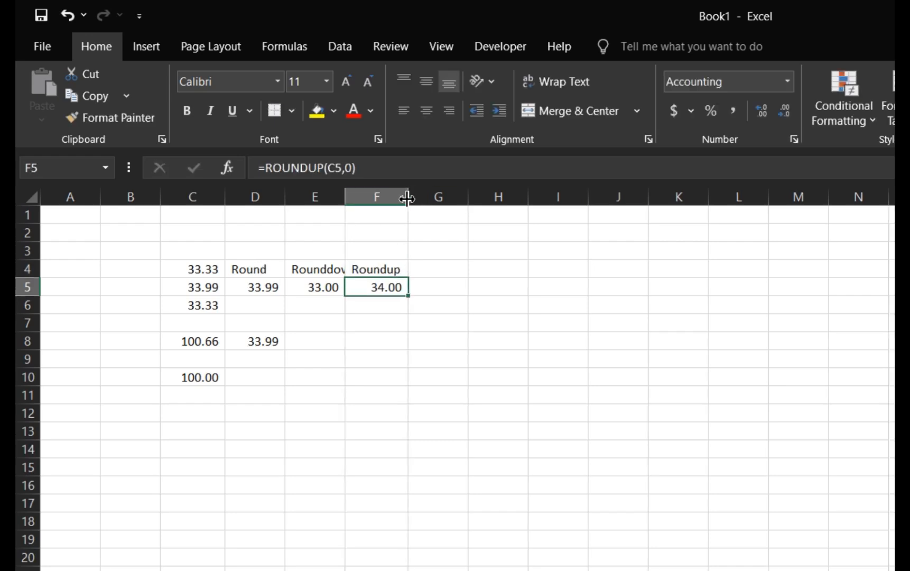
double_click(346, 197)
double_click(285, 199)
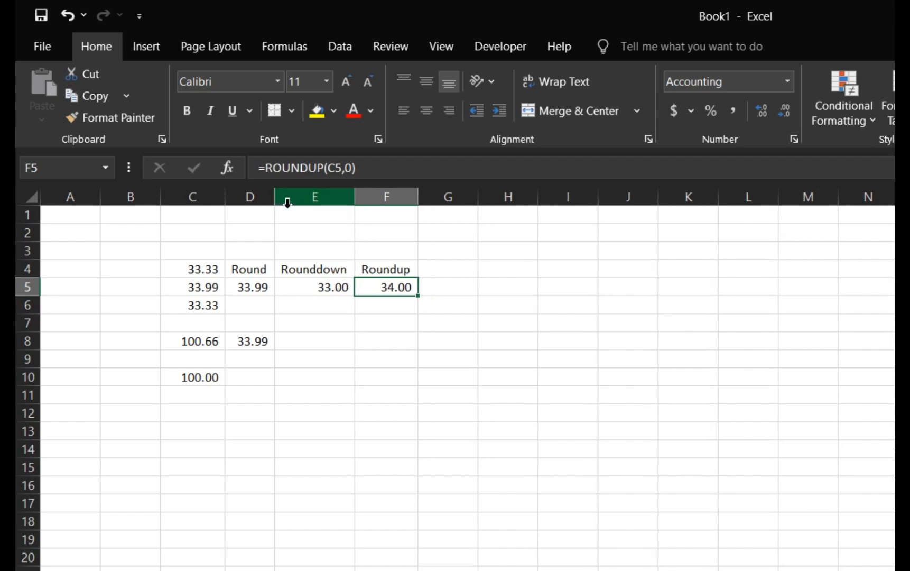
Change the amount in C5 to 23.56 to compare the Round, Rounddown and Roundup results.
click(193, 293)
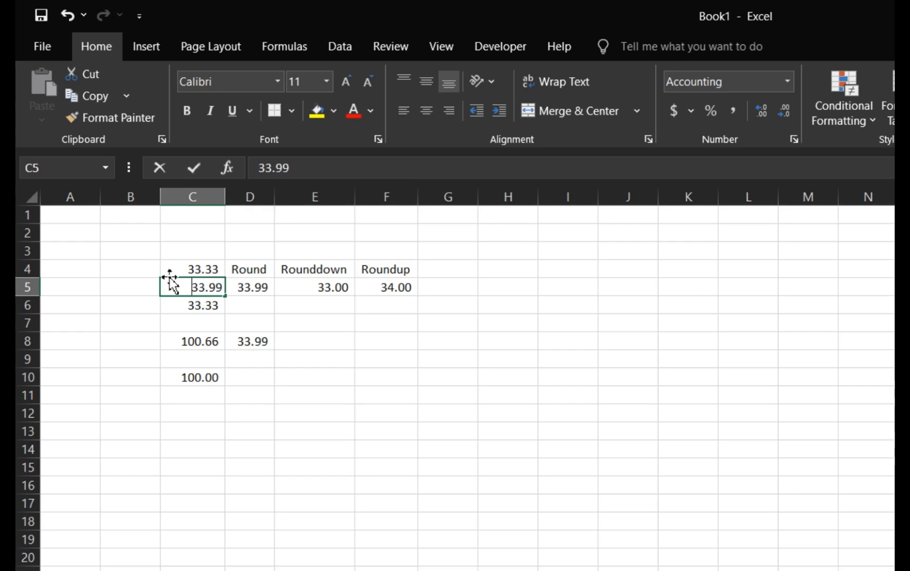
text(23.56)
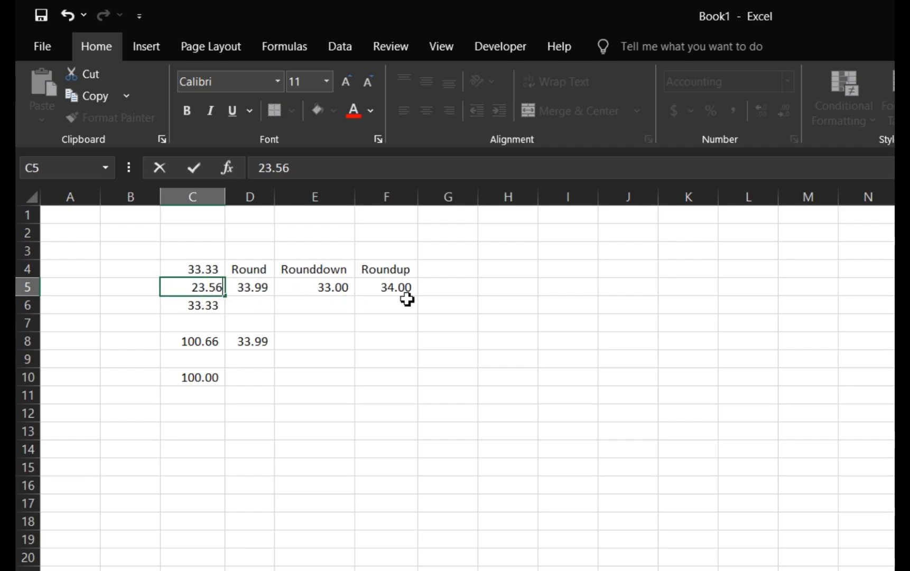
key(Return)
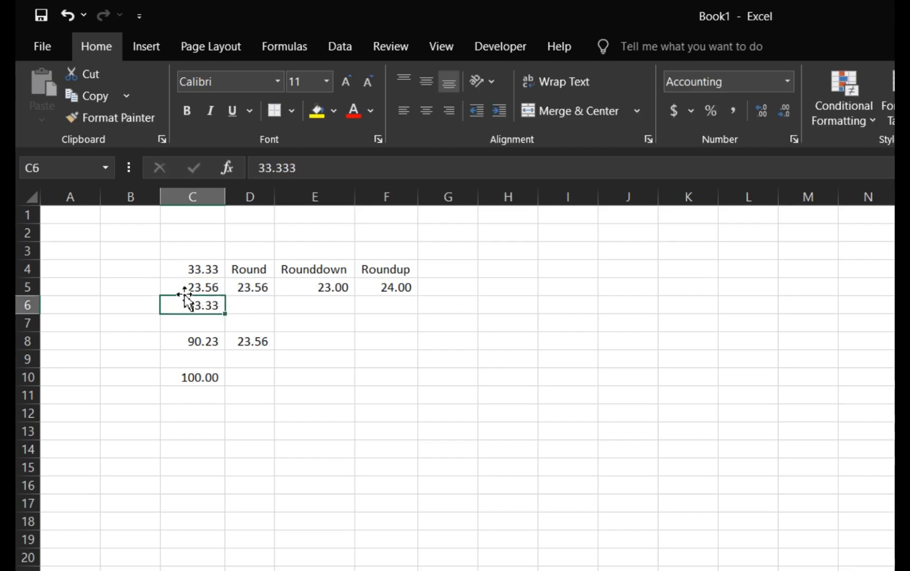
Set the amount in C5 to 20.01 to compare how the three rounding functions treat a tiny decimal.
click(205, 285)
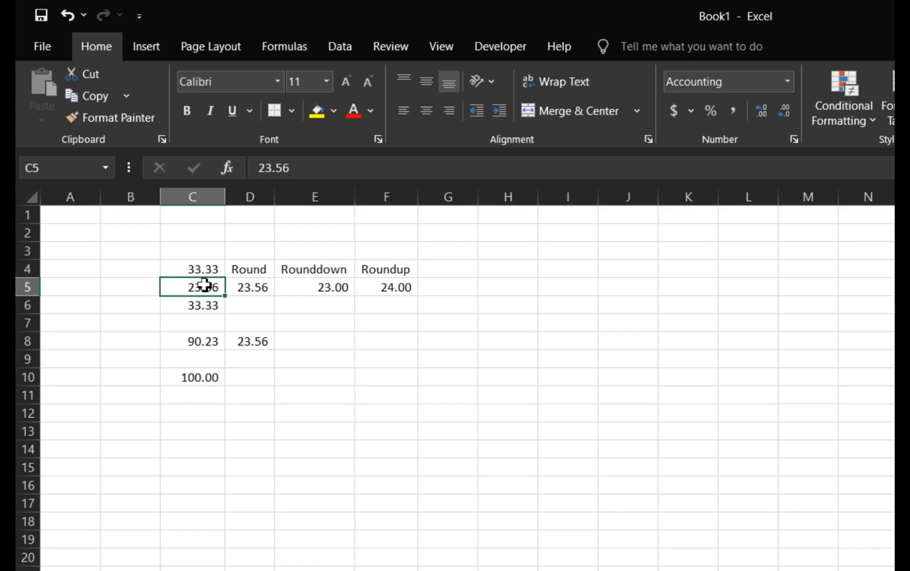
double_click(205, 285)
text(20)
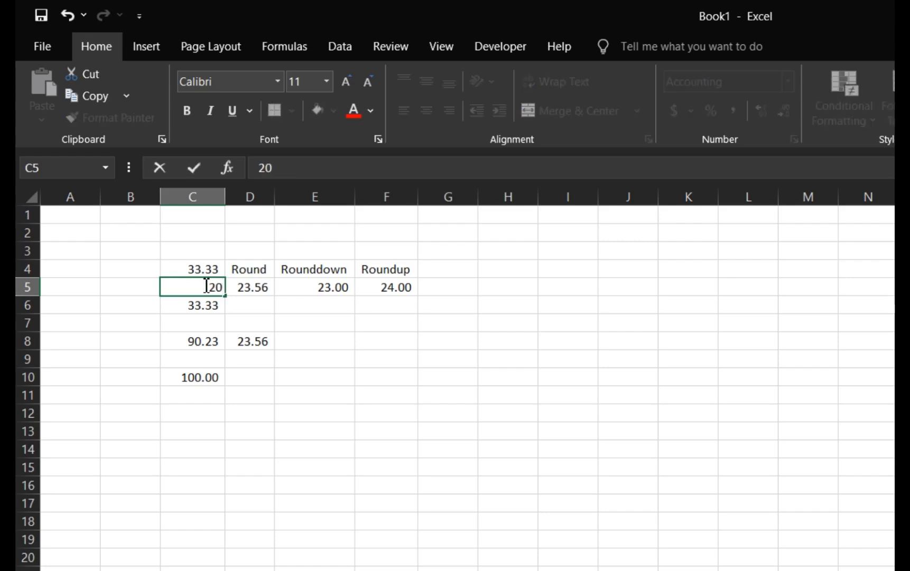
text(.01)
key(Return)
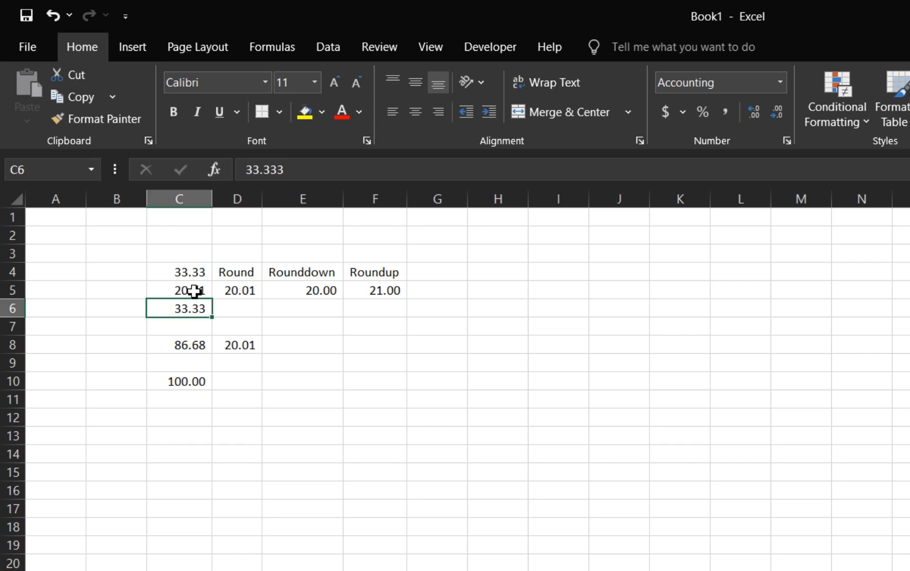
key(Down)
key(Down)
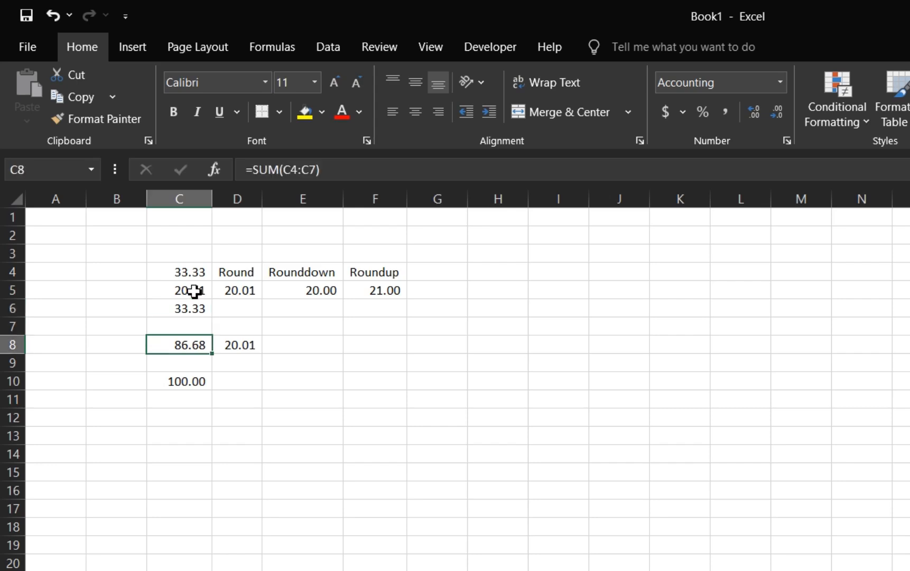
key(Up)
key(Up)
key(Up)
key(Up)
key(shift+Down)
key(shift+Down)
key(shift+Down)
key(shift+Down)
key(shift+Down)
key(shift+Down)
key(shift+Down)
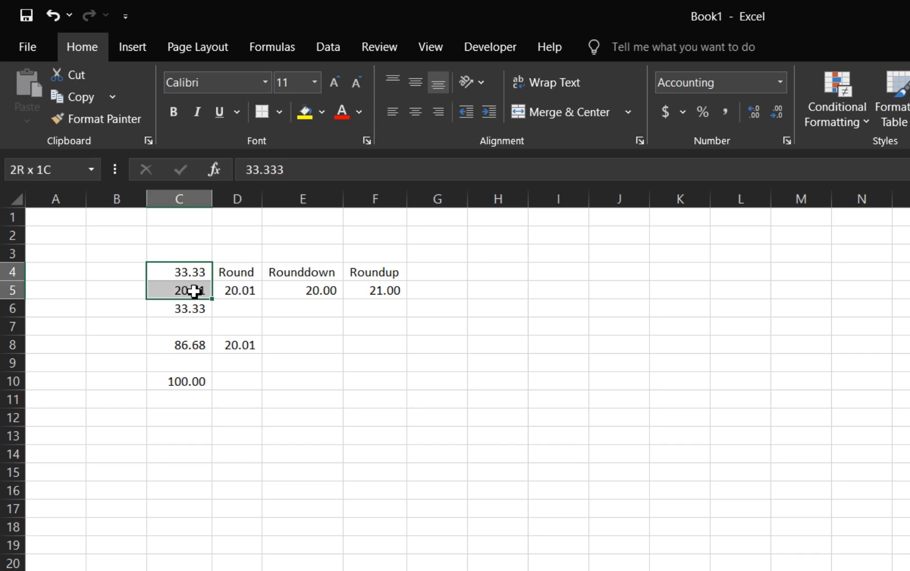
key(shift+Down)
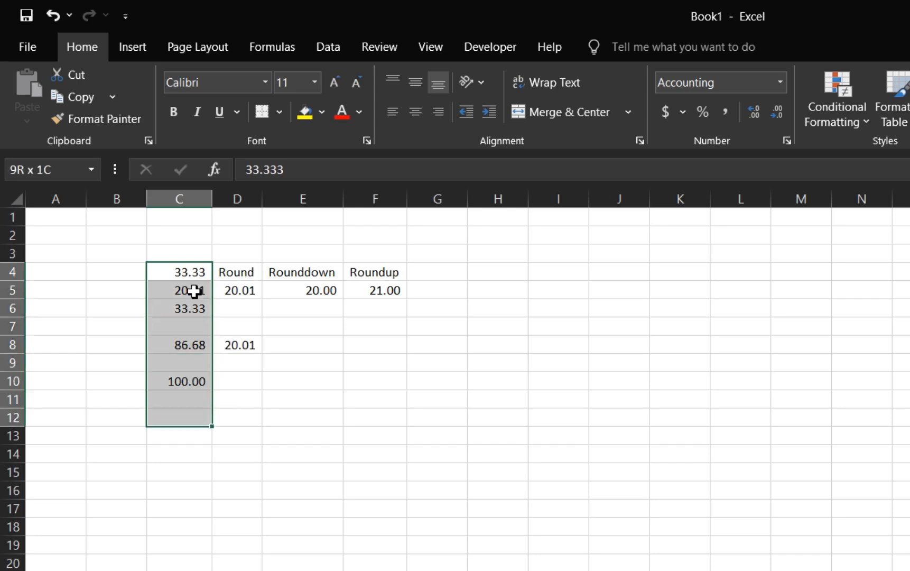
key(Down)
key(Down)
key(Down)
key(Down)
key(Down)
key(Down)
key(Down)
key(Down)
key(Down)
key(Down)
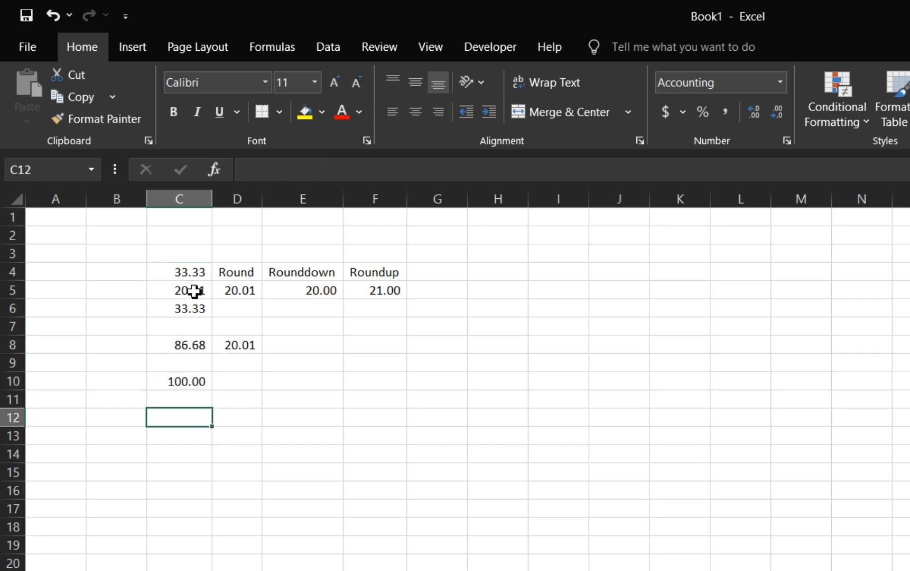